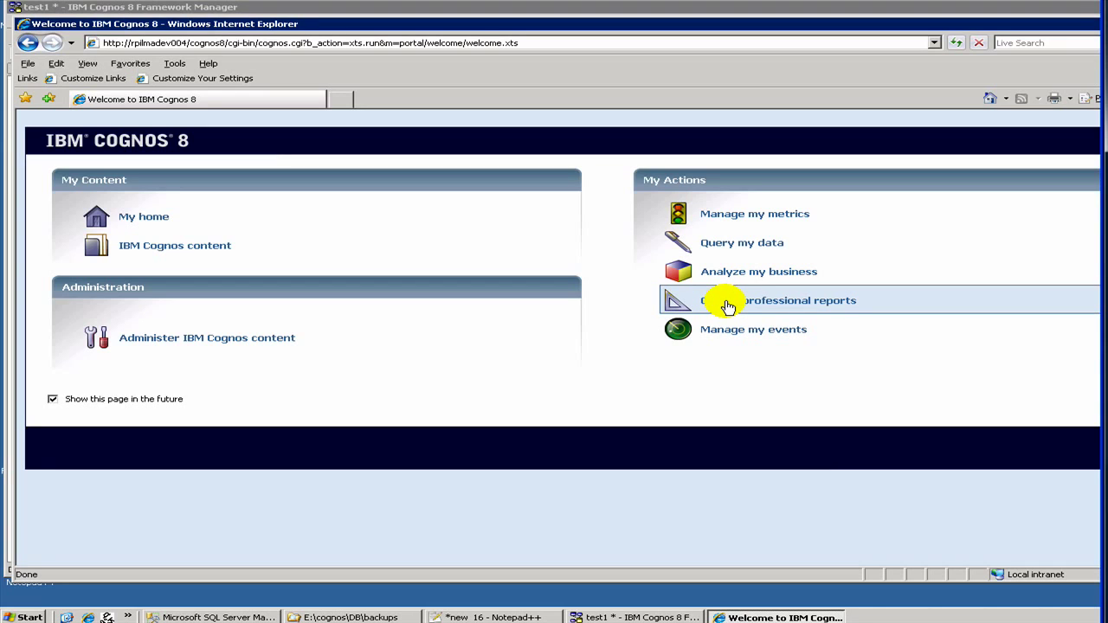
- Open Report Studio for creating professional reports, searching for test1 and choosing the Test1 package
click(727, 305)
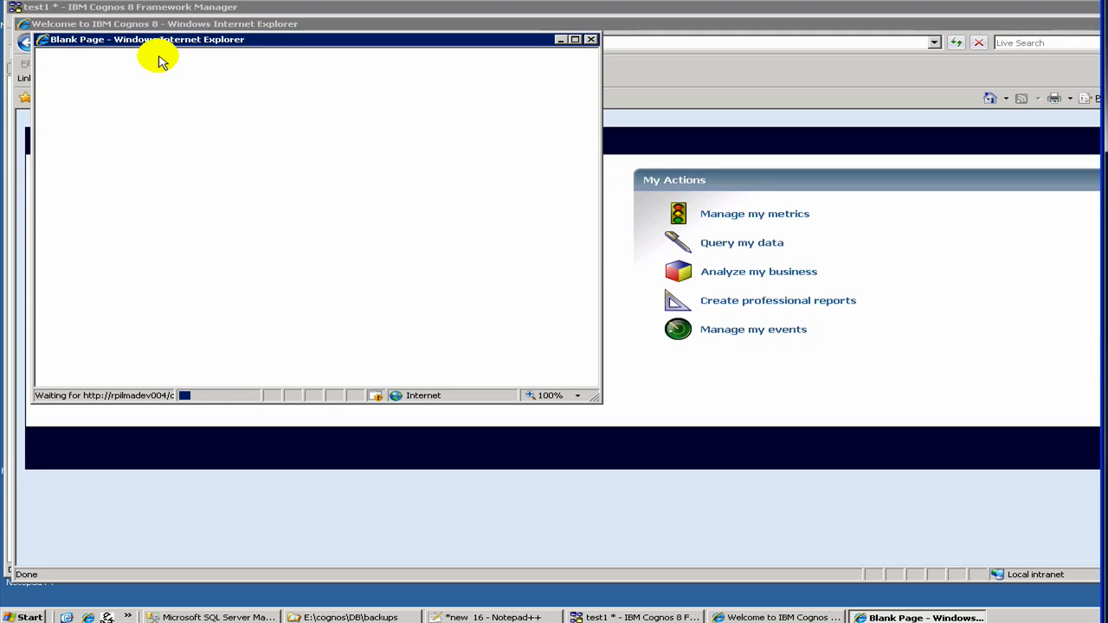
drag(154, 40, 208, 79)
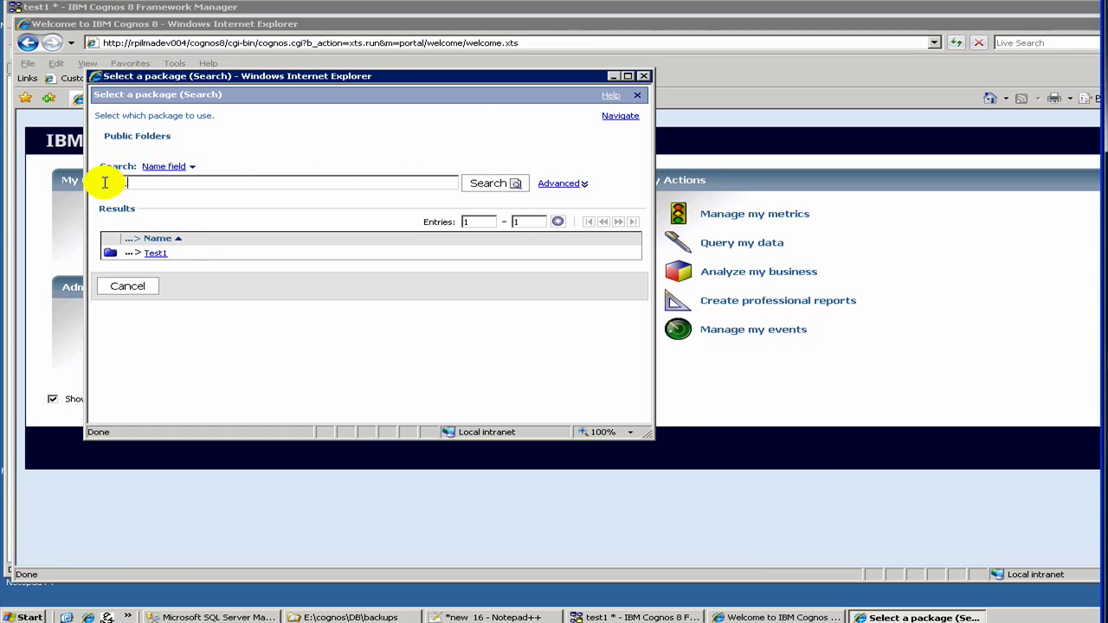
click(156, 260)
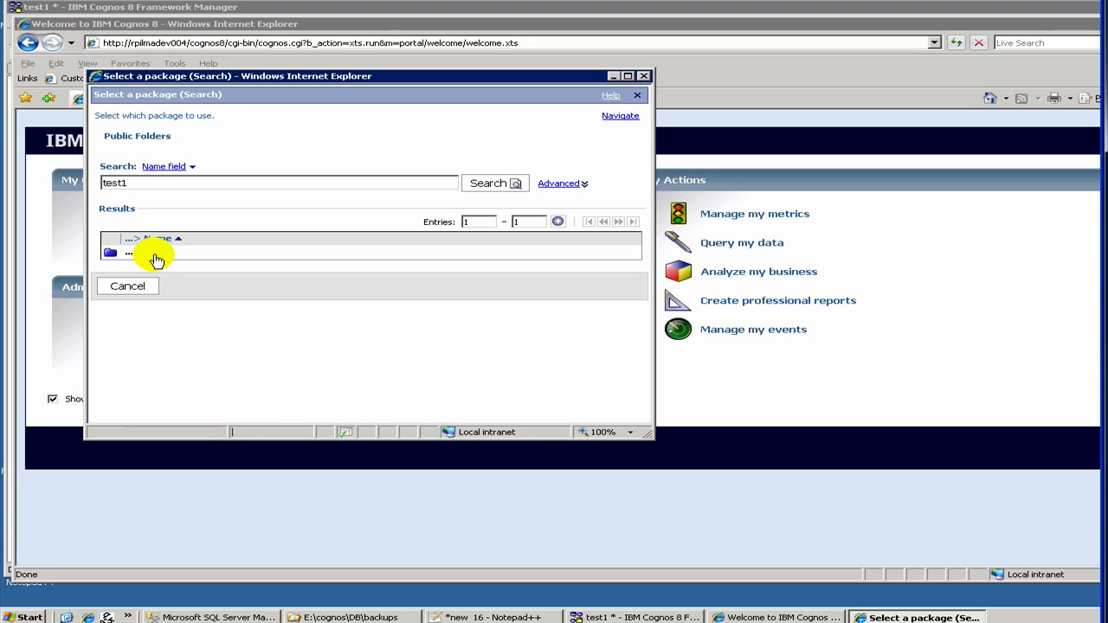
click(156, 260)
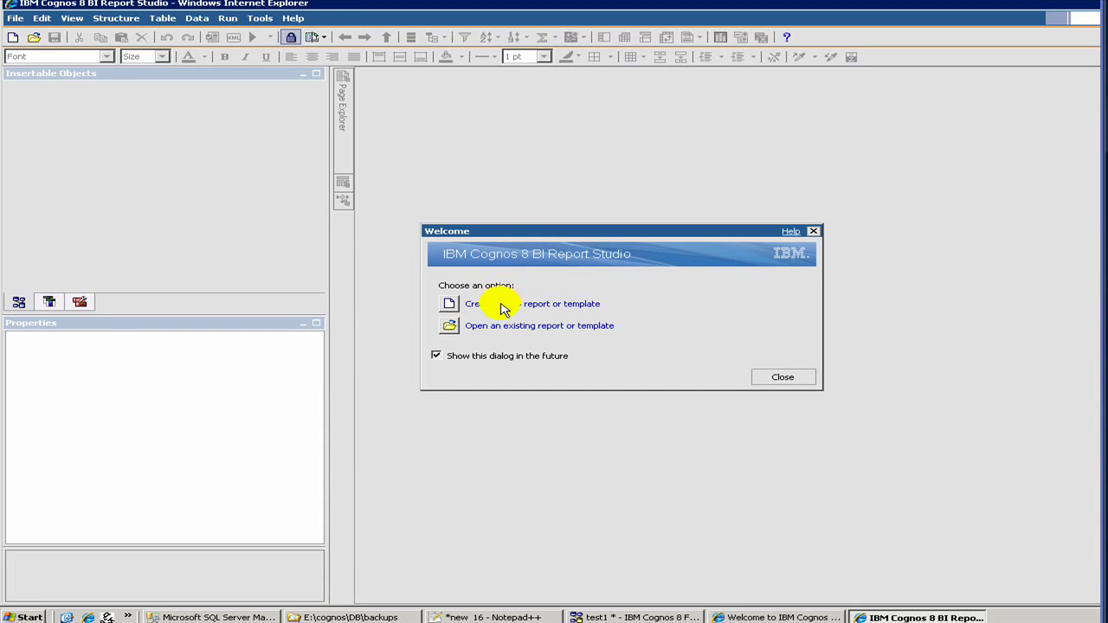
- Create a new report from the List template using the Test1 package
drag(499, 234, 489, 227)
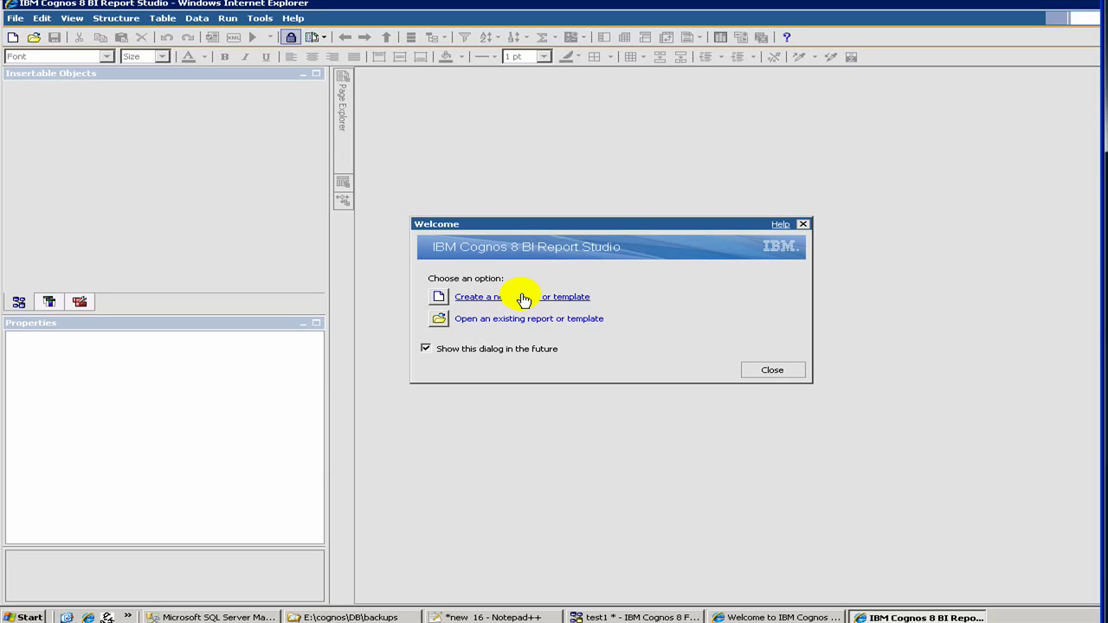
click(524, 297)
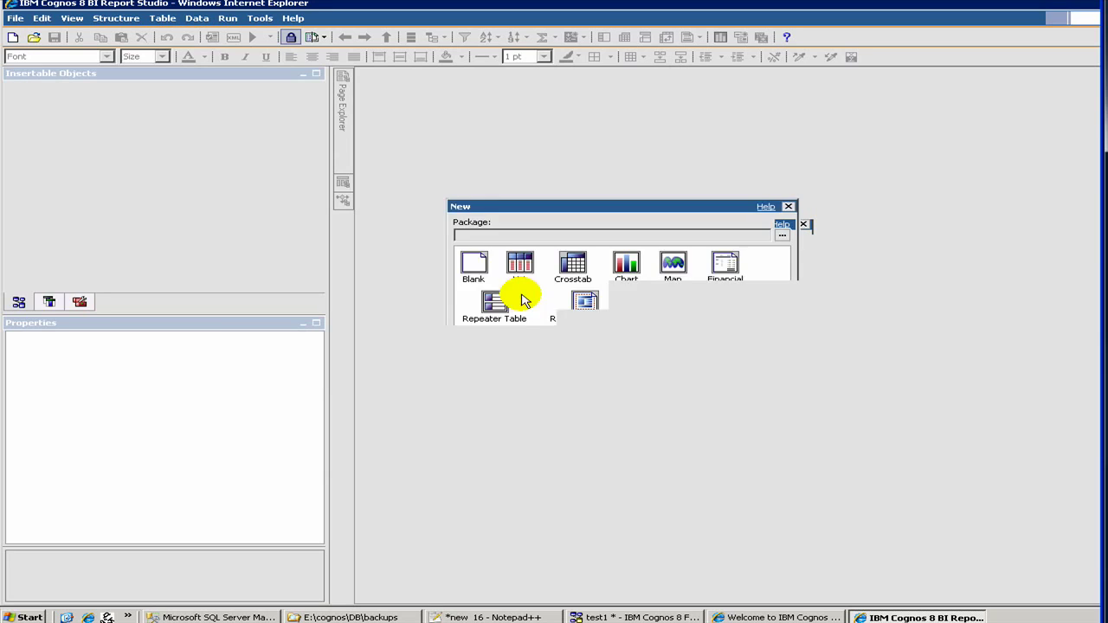
click(477, 269)
click(520, 273)
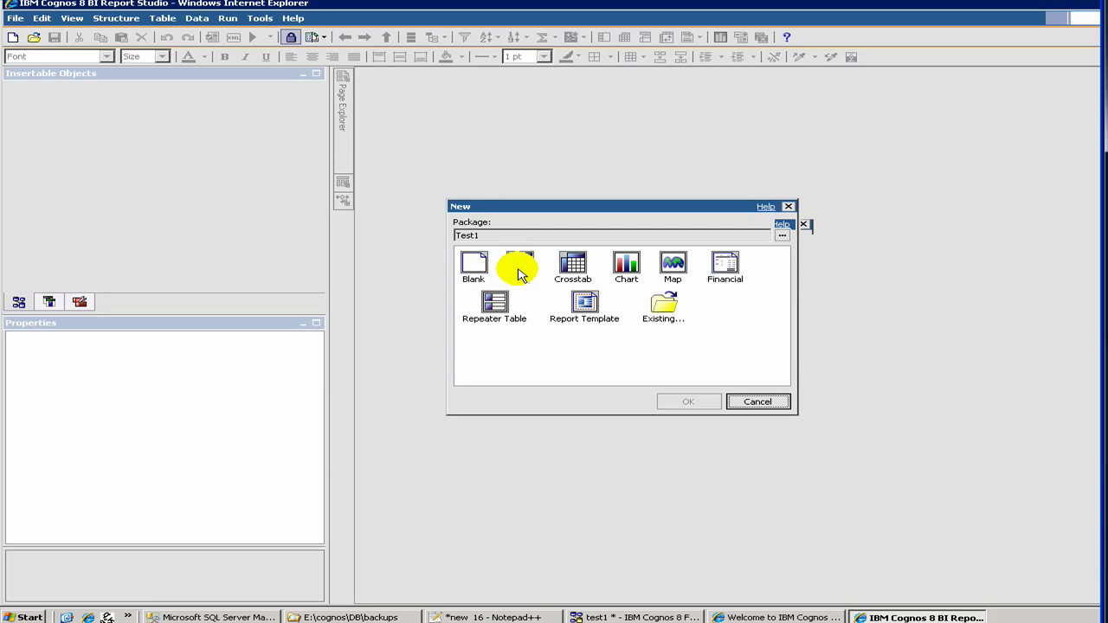
click(578, 277)
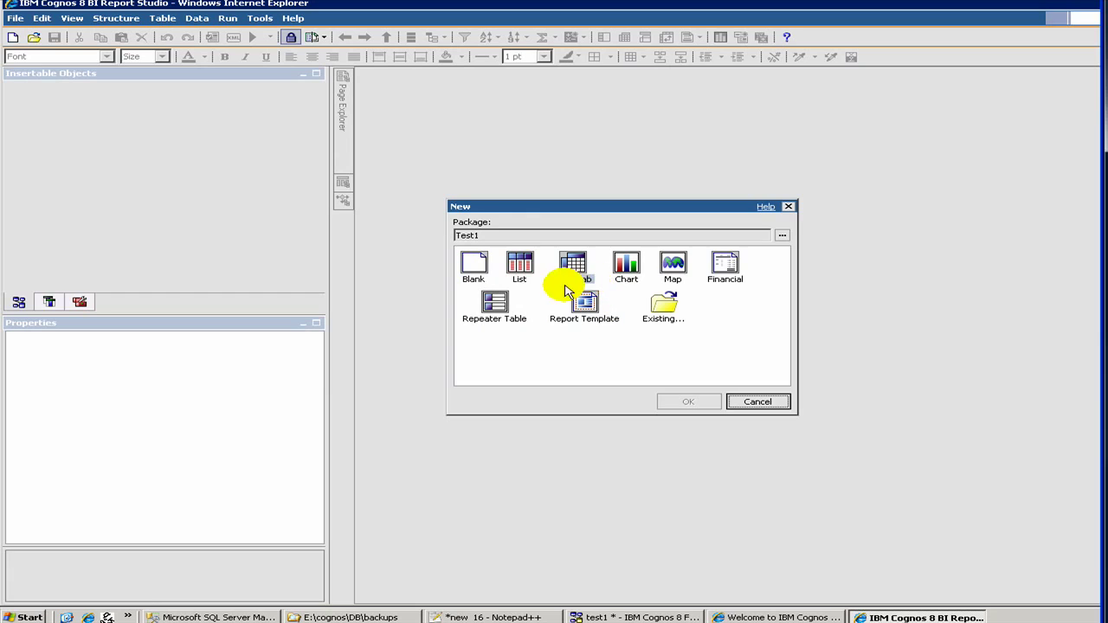
click(520, 266)
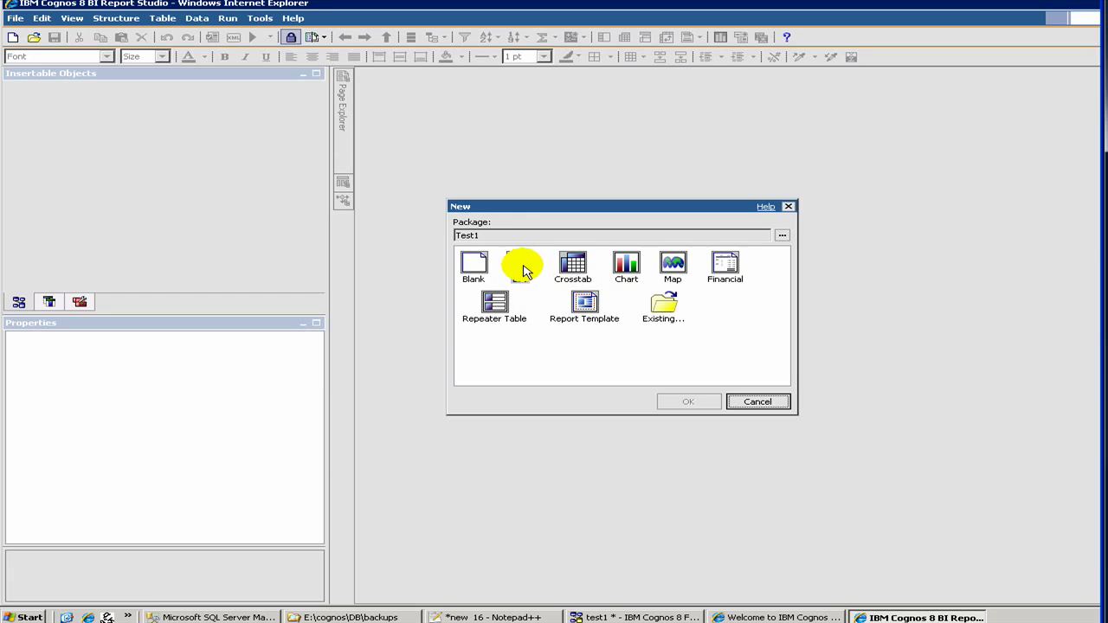
click(472, 269)
click(515, 276)
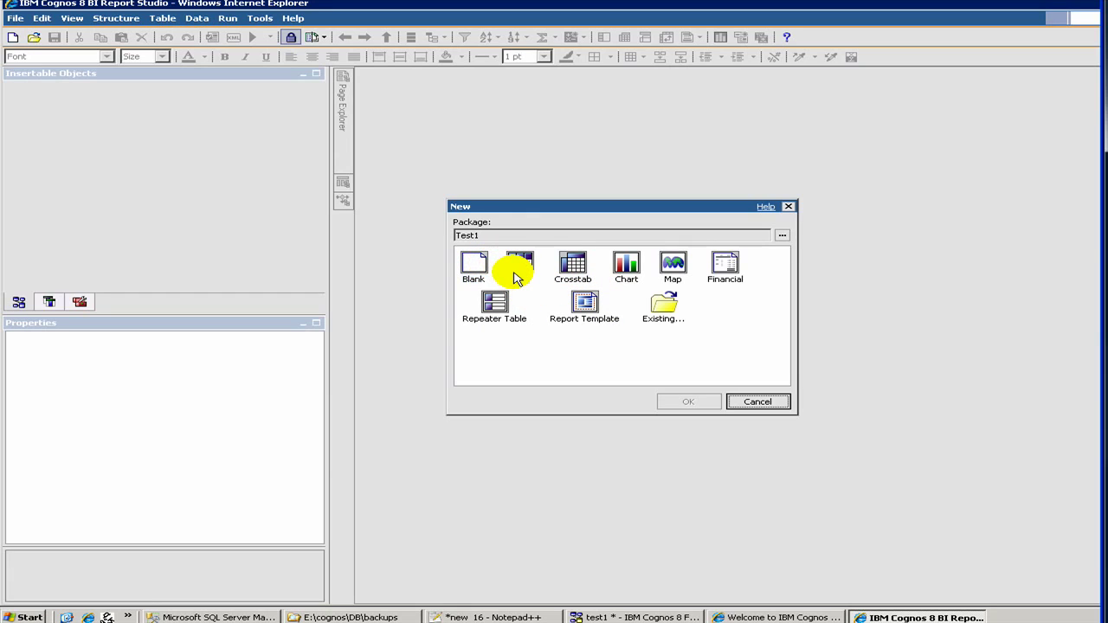
click(515, 276)
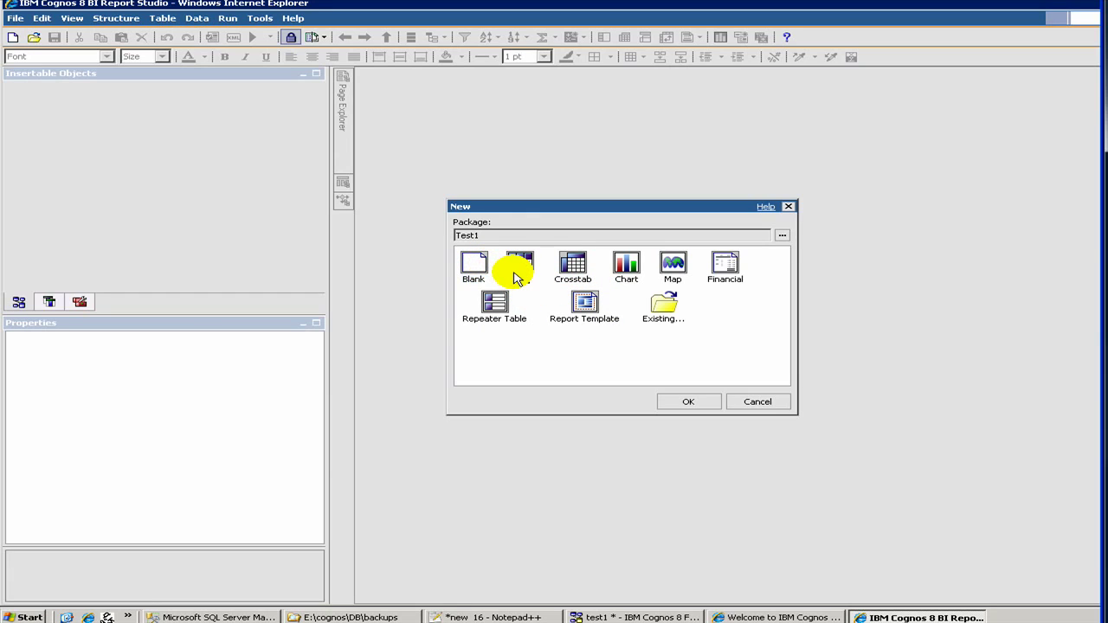
click(674, 403)
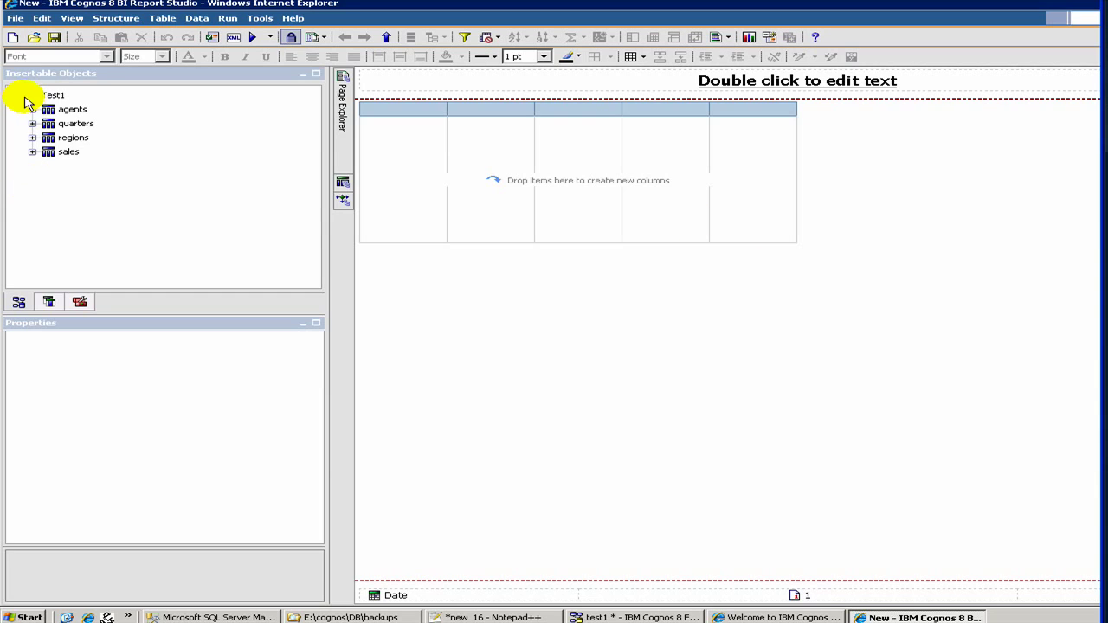
- Insert the name item from agents as the first column of the empty list
click(33, 152)
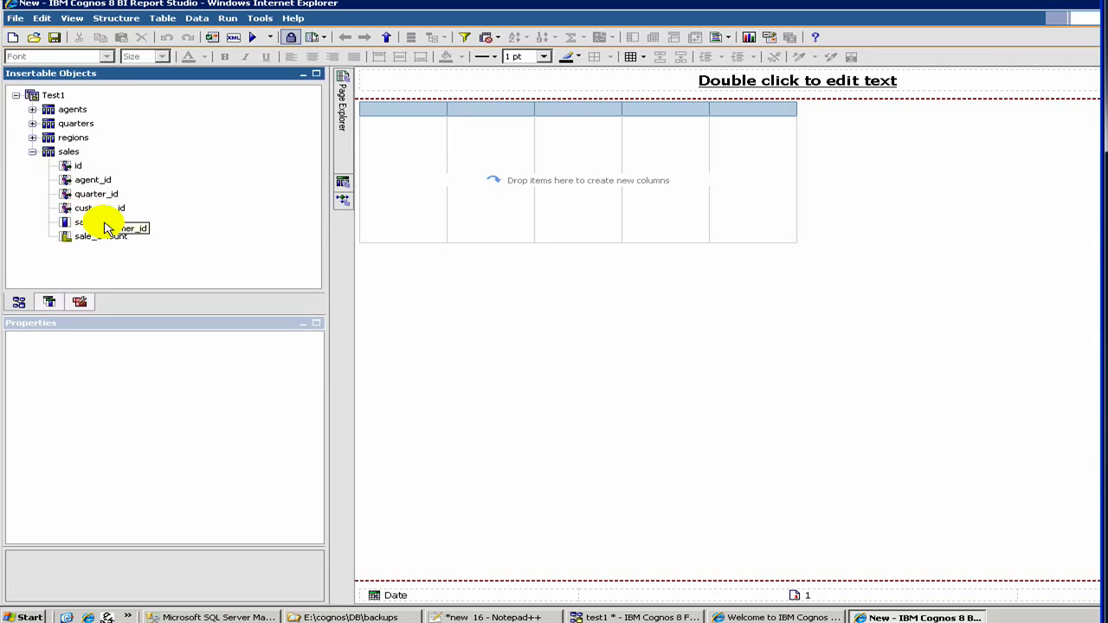
click(32, 109)
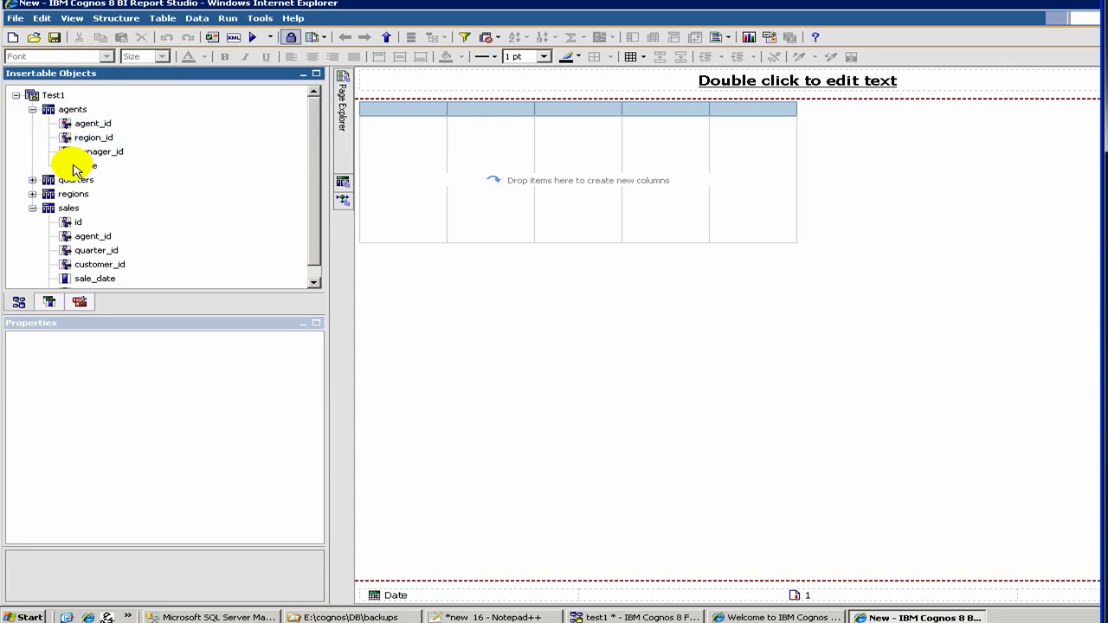
click(66, 166)
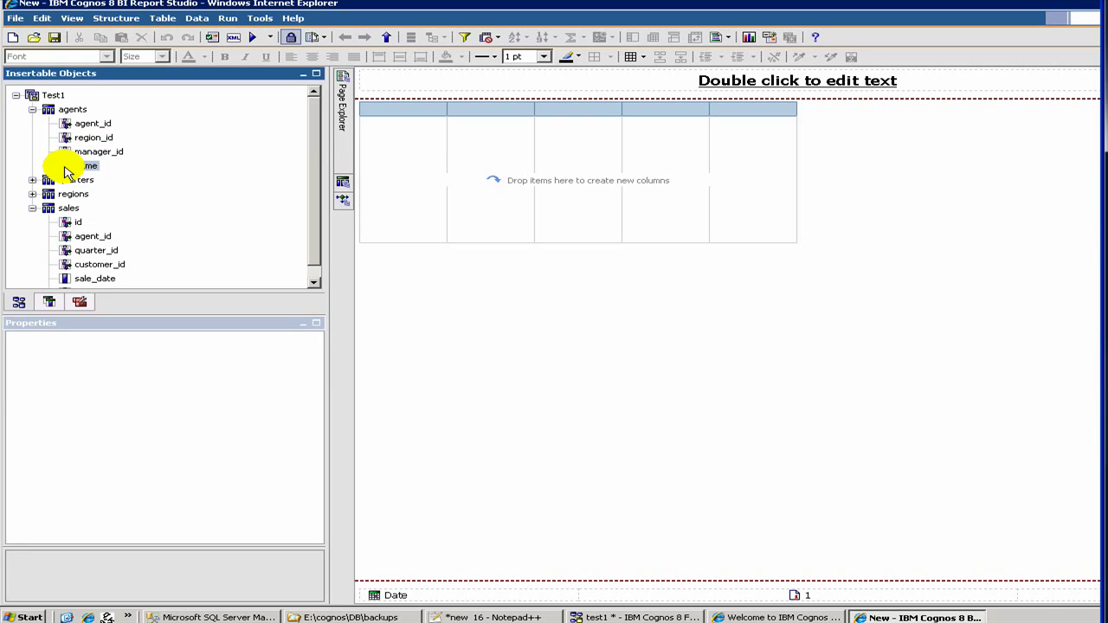
drag(66, 171, 371, 228)
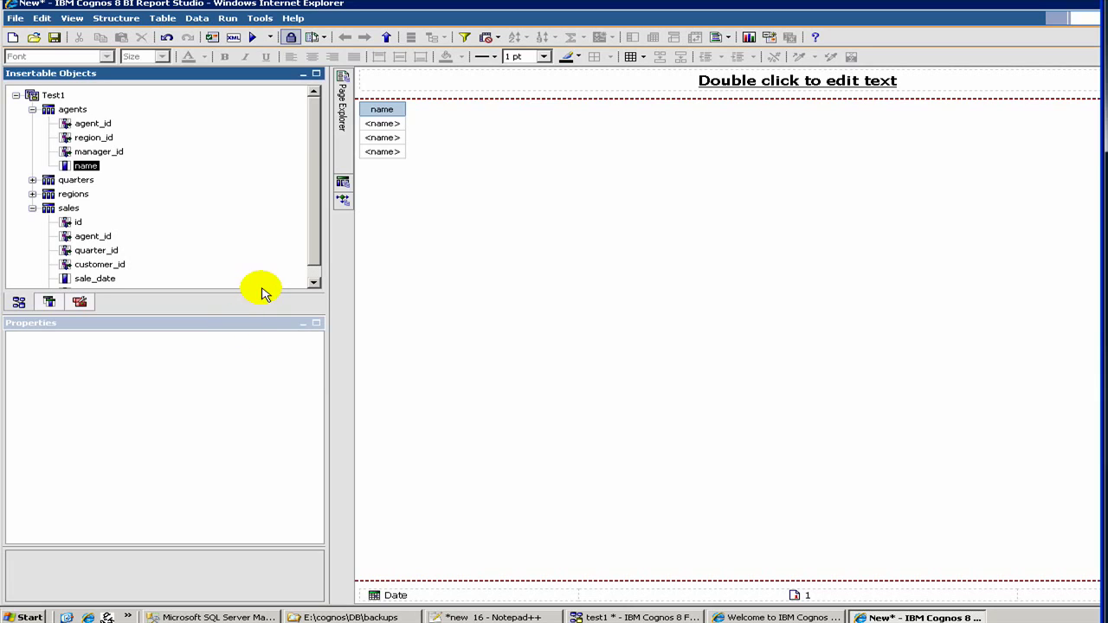
- Insert the name item from regions as a list column directly after the agents name column
click(316, 281)
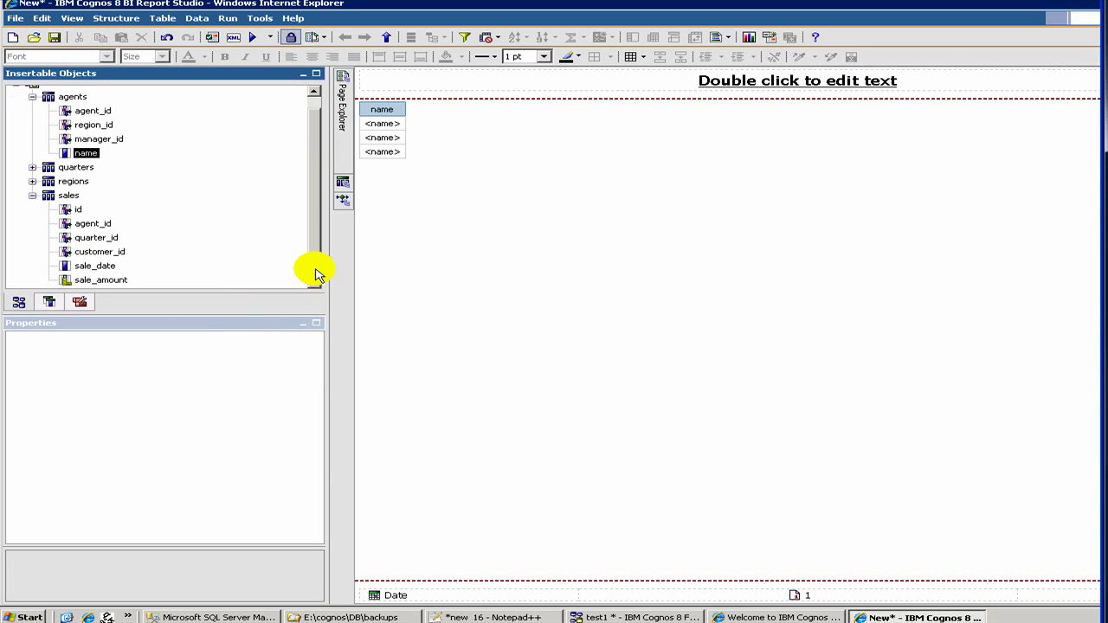
click(33, 181)
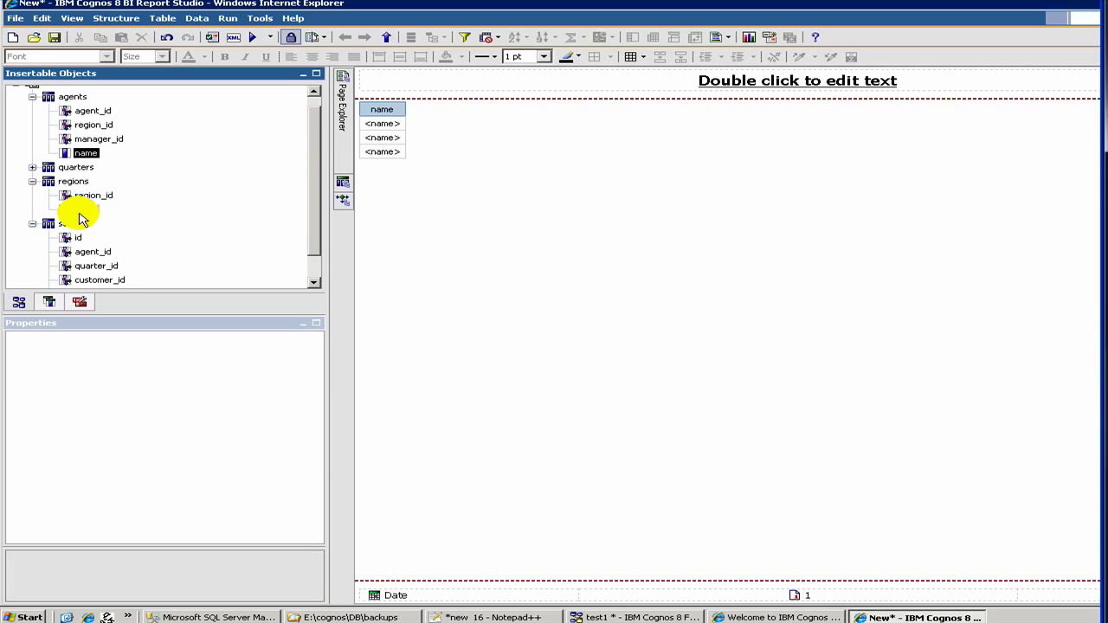
click(77, 214)
mouse_move(75, 210)
mouse_down()
mouse_move(116, 217)
mouse_move(477, 141)
mouse_move(476, 131)
mouse_up()
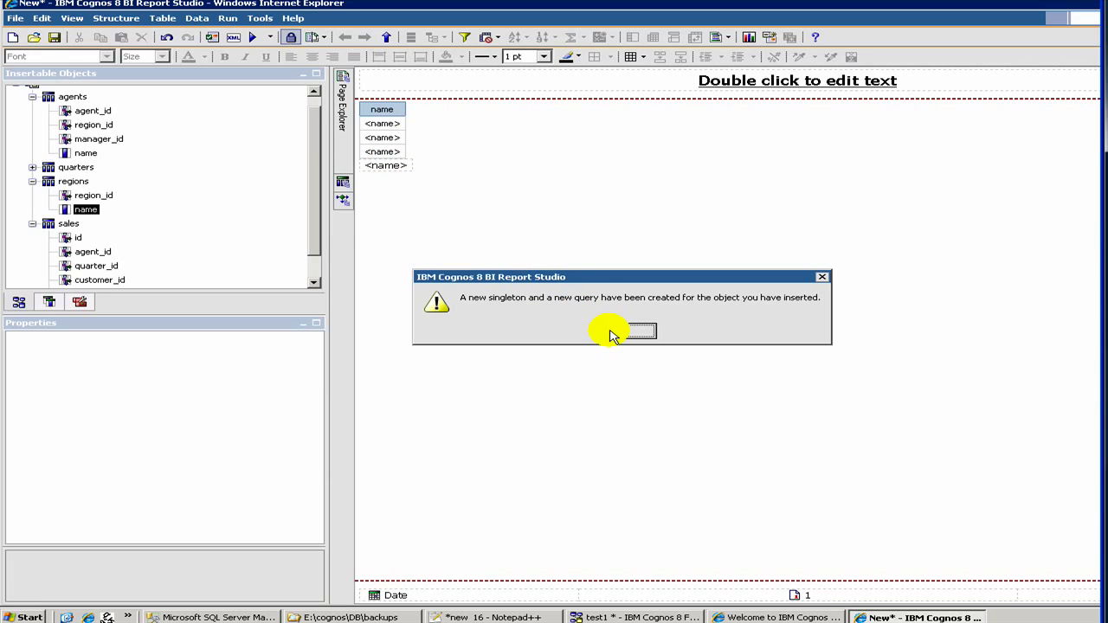
click(640, 332)
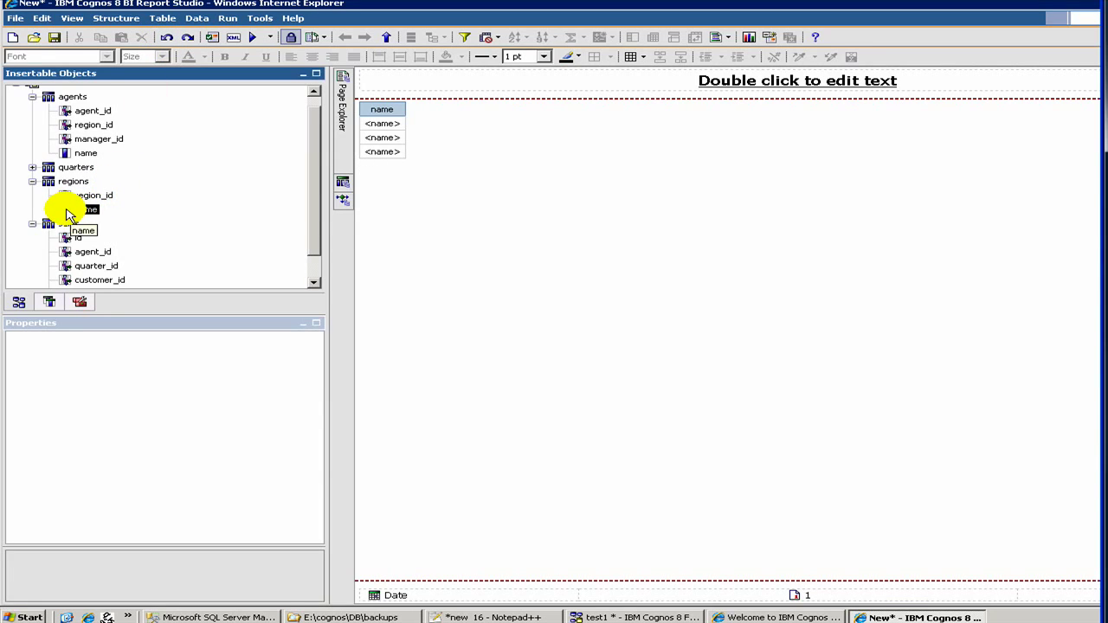
drag(67, 215, 433, 102)
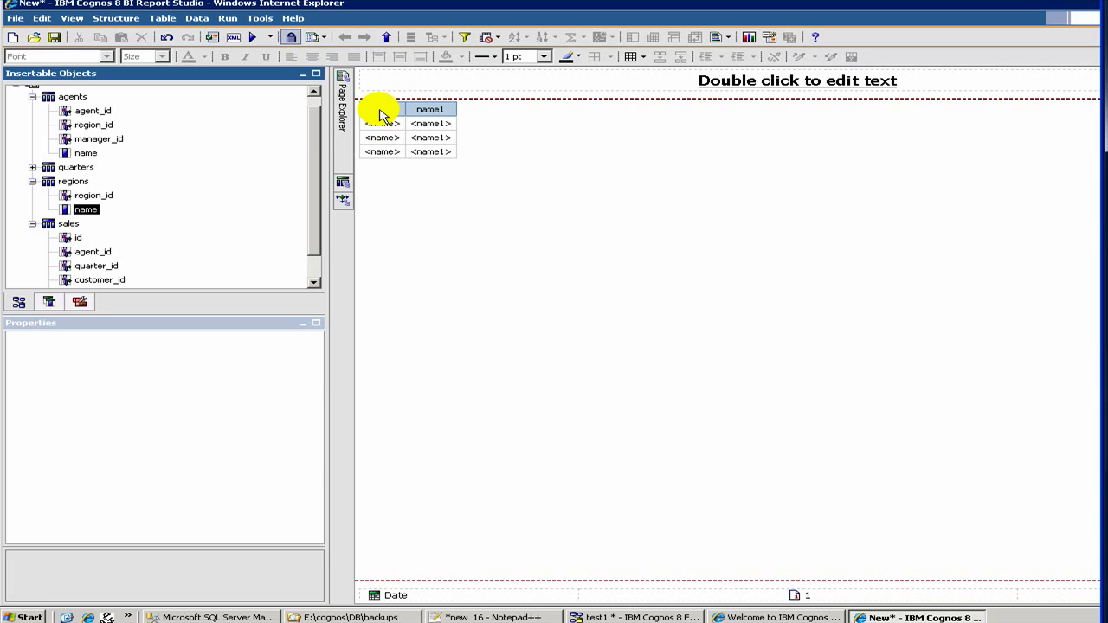
click(90, 195)
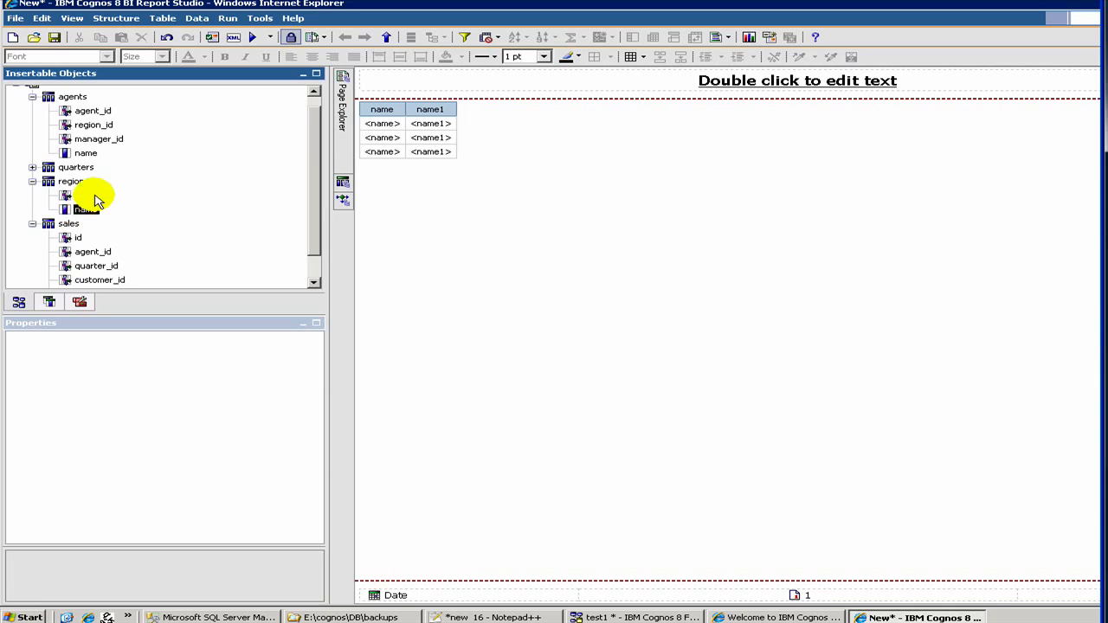
click(85, 209)
right_click(93, 214)
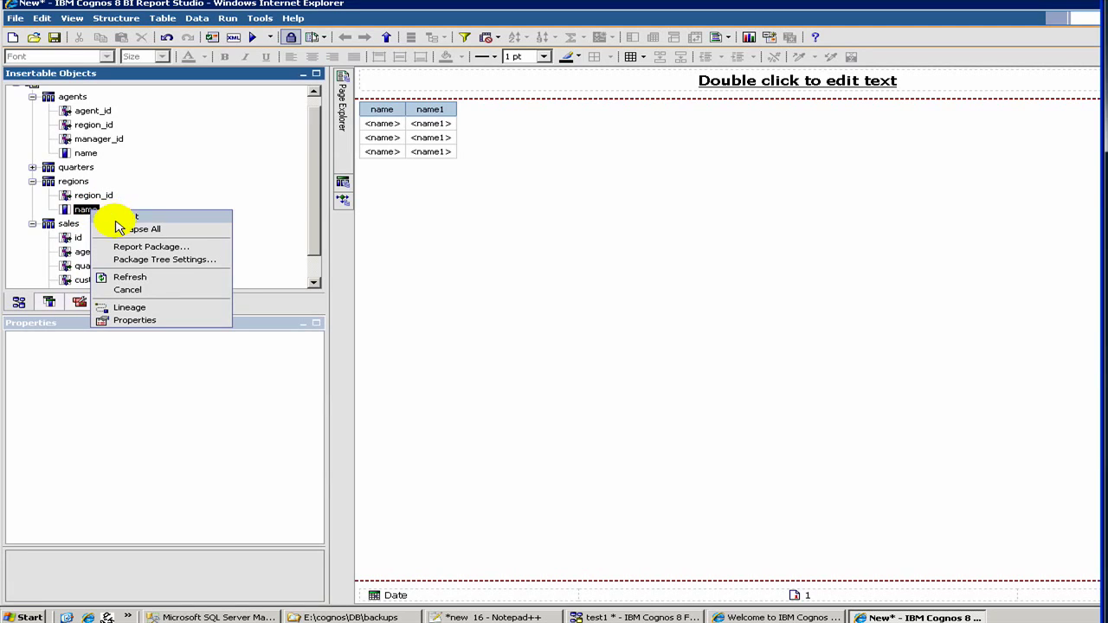
click(494, 124)
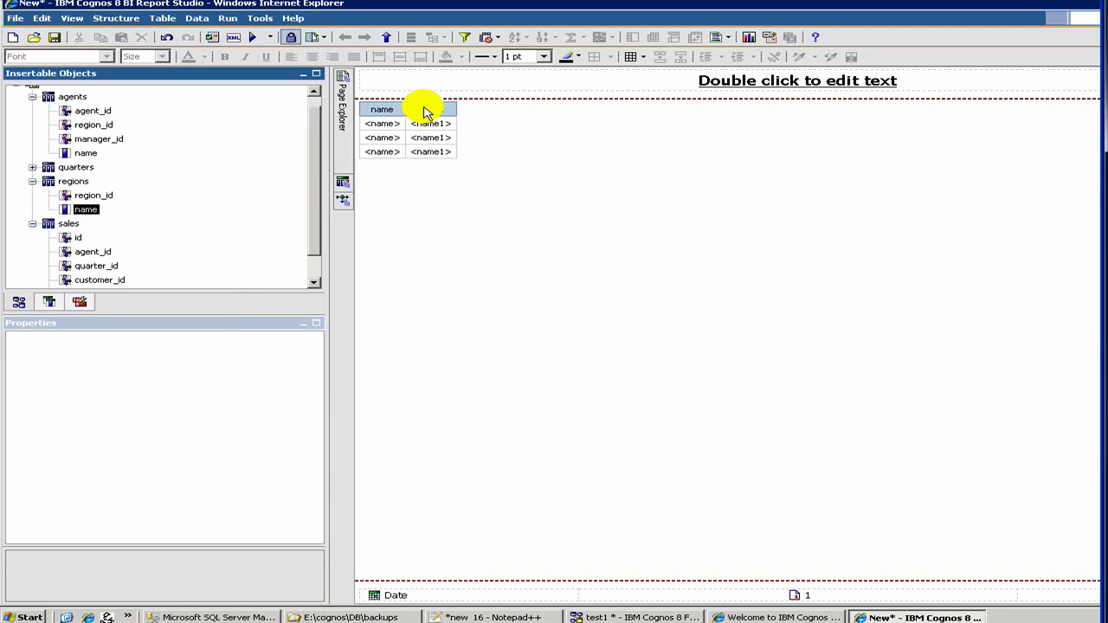
- Set the data item label of the name1 column to "region name"
click(424, 111)
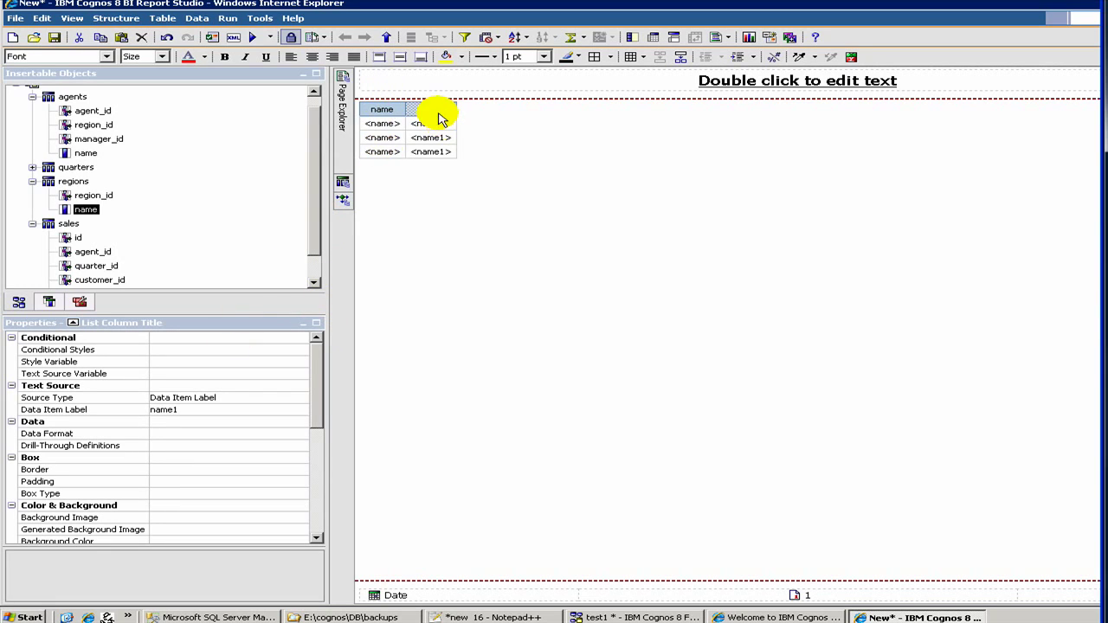
drag(314, 413, 317, 530)
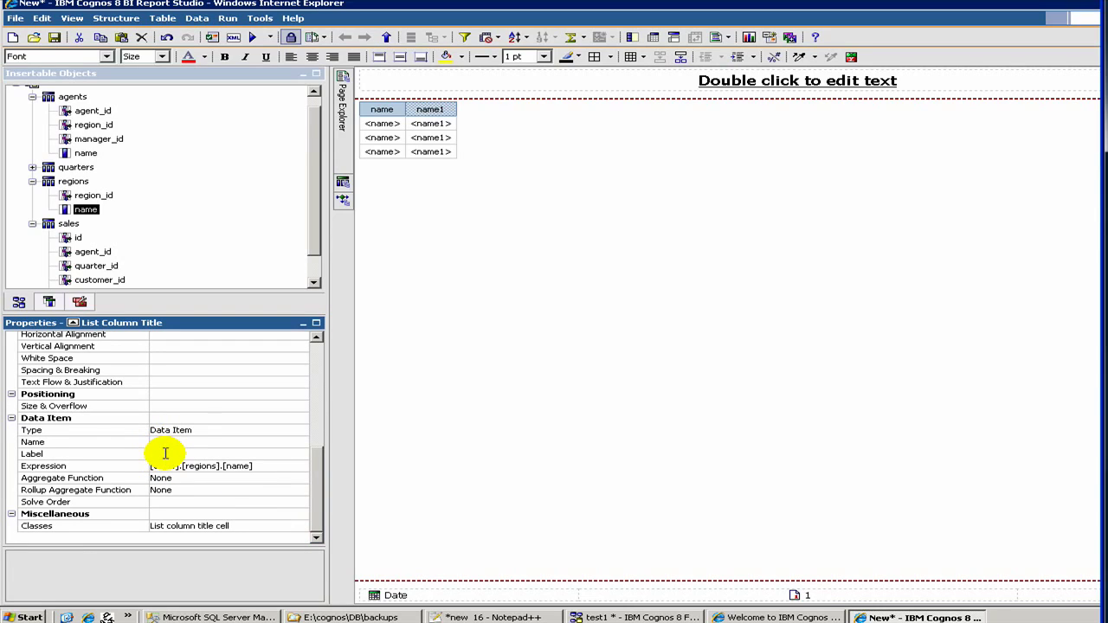
click(164, 453)
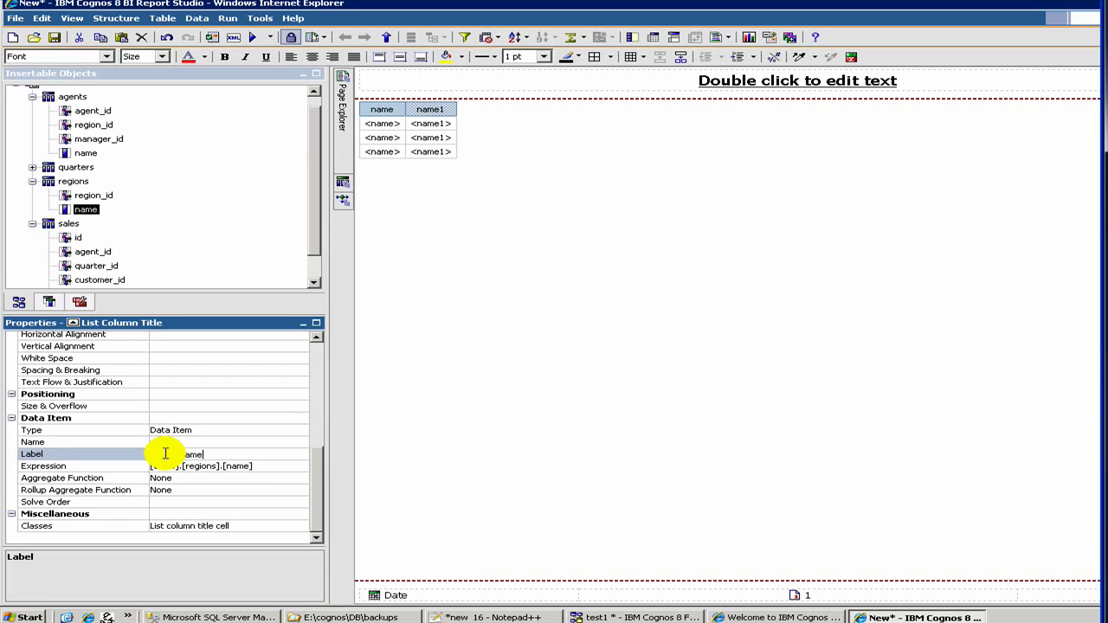
click(437, 344)
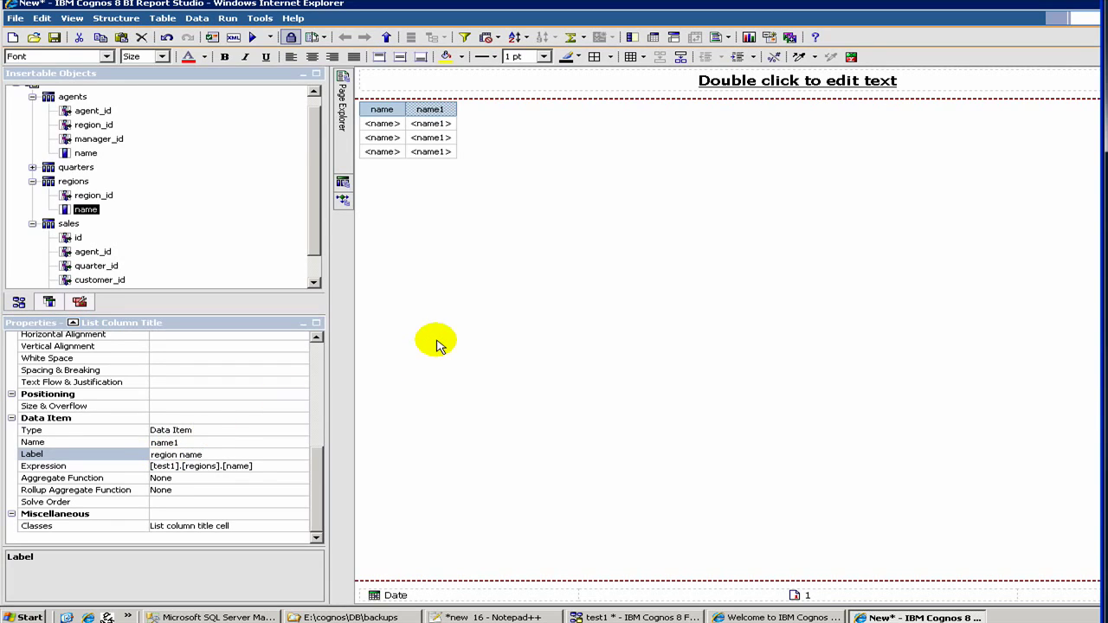
- Set the data item label of the agents name column to "agent"
click(384, 111)
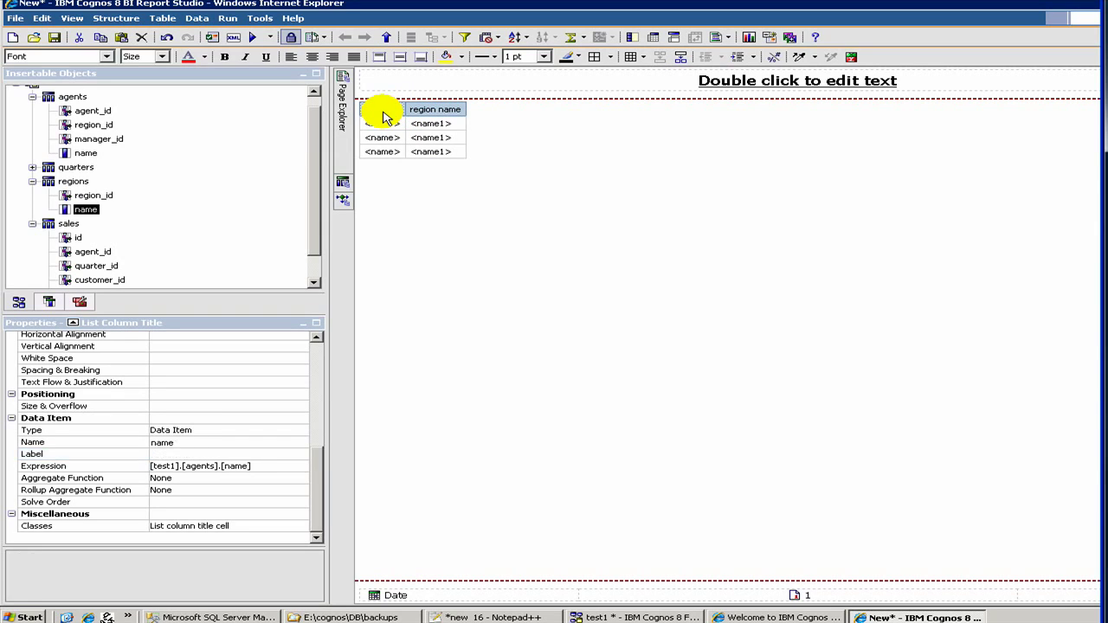
click(177, 454)
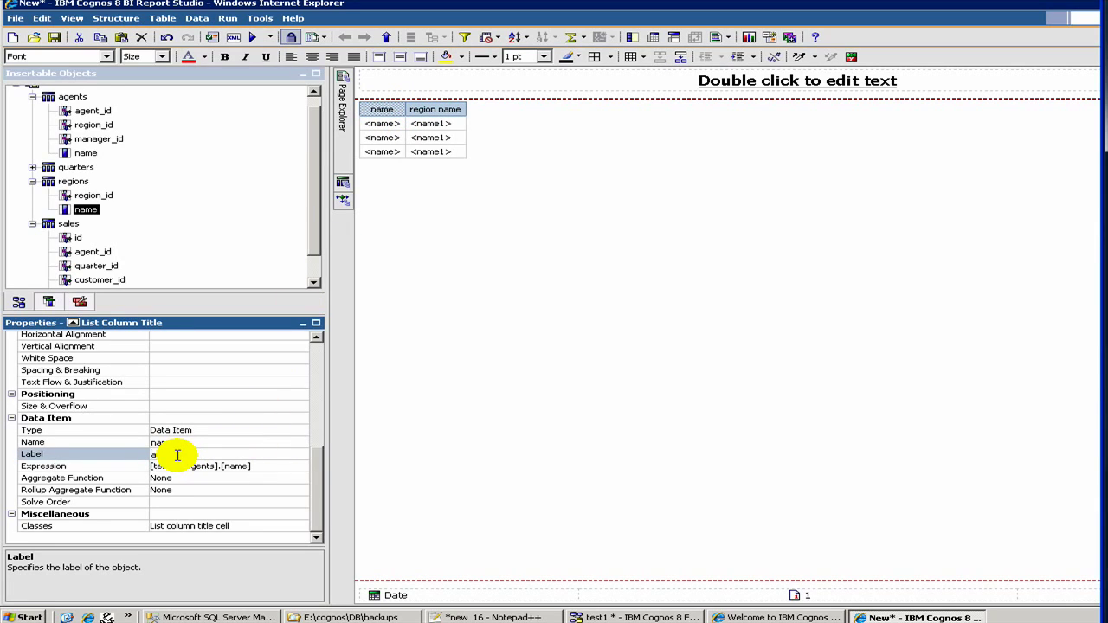
text(agent)
key(Return)
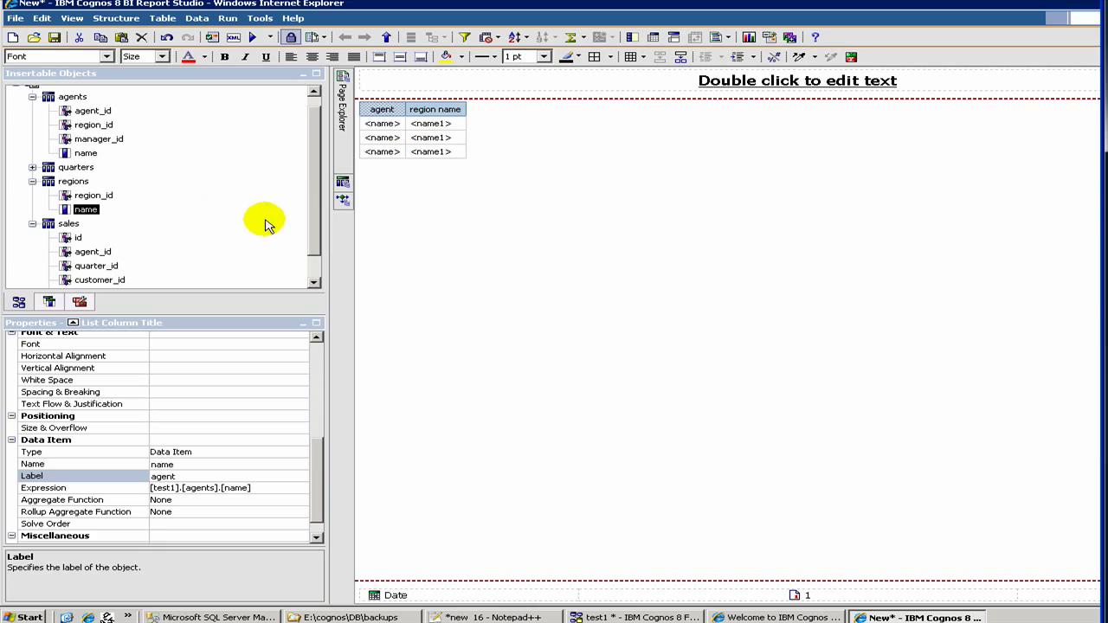
- Insert the sale_date item from sales twice as columns ahead of the agent column
click(312, 268)
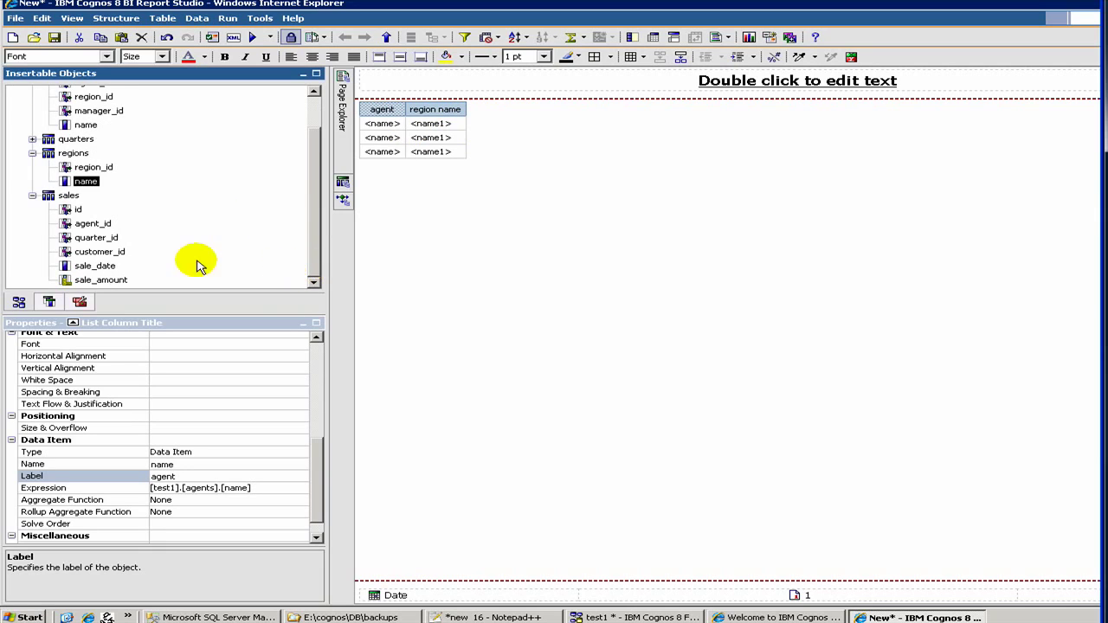
click(86, 267)
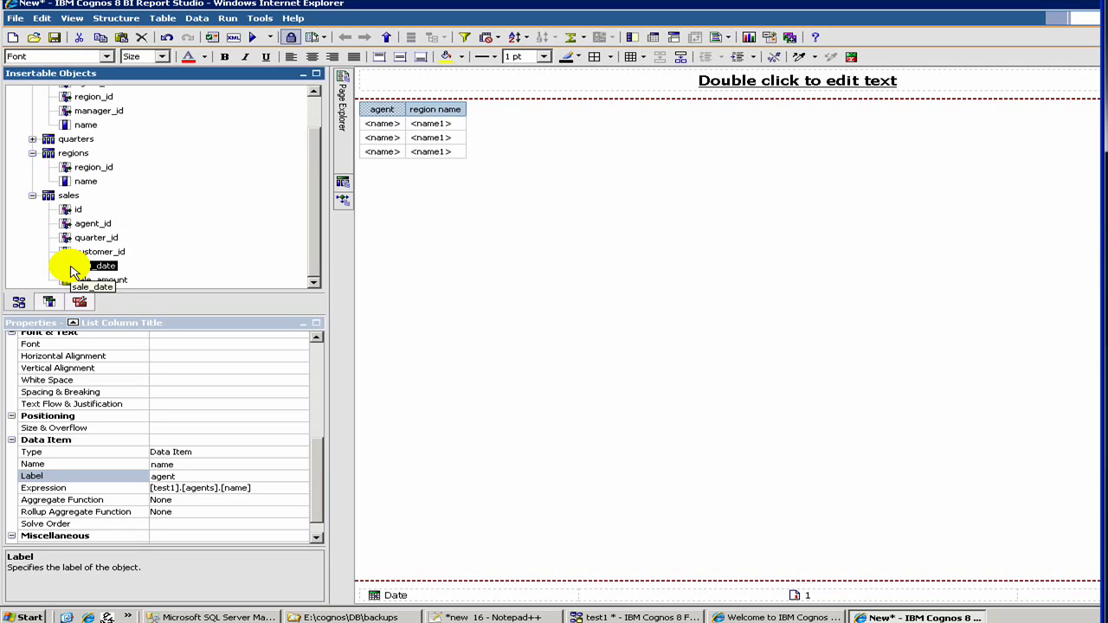
double_click(73, 268)
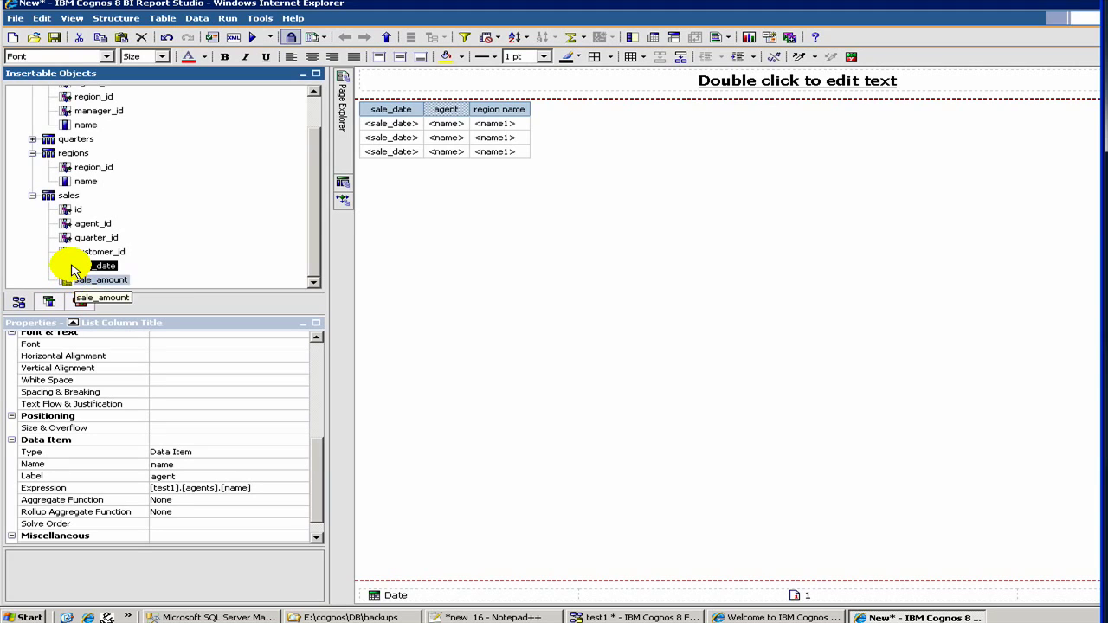
double_click(72, 265)
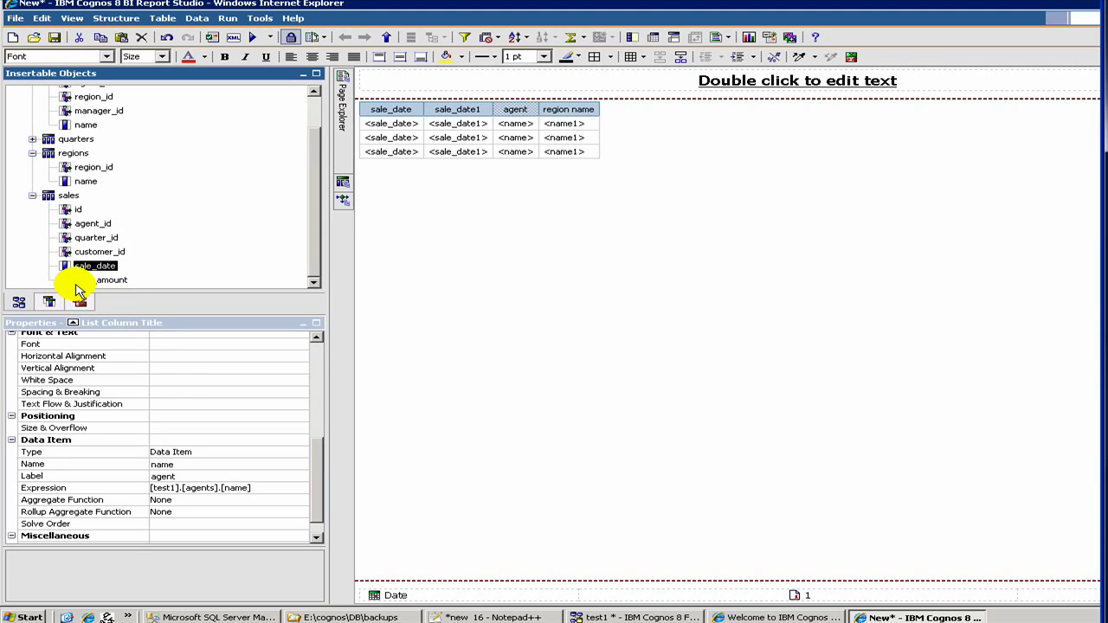
- Insert the sale_amount item from sales as a column ahead of the agent column and delete the duplicate sale_date1 column
click(78, 280)
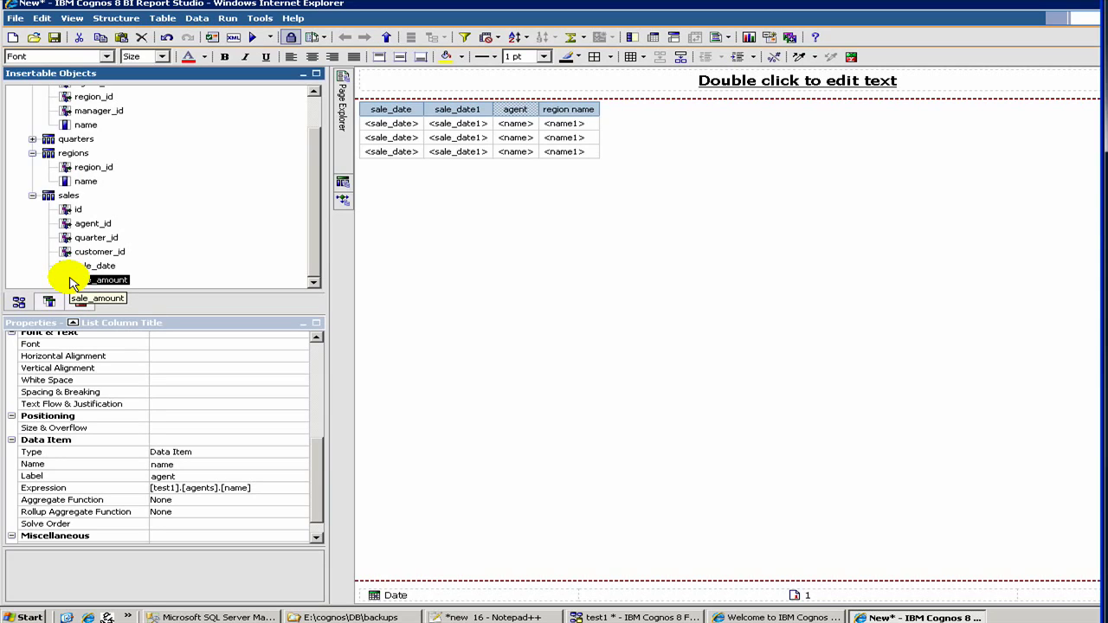
double_click(72, 281)
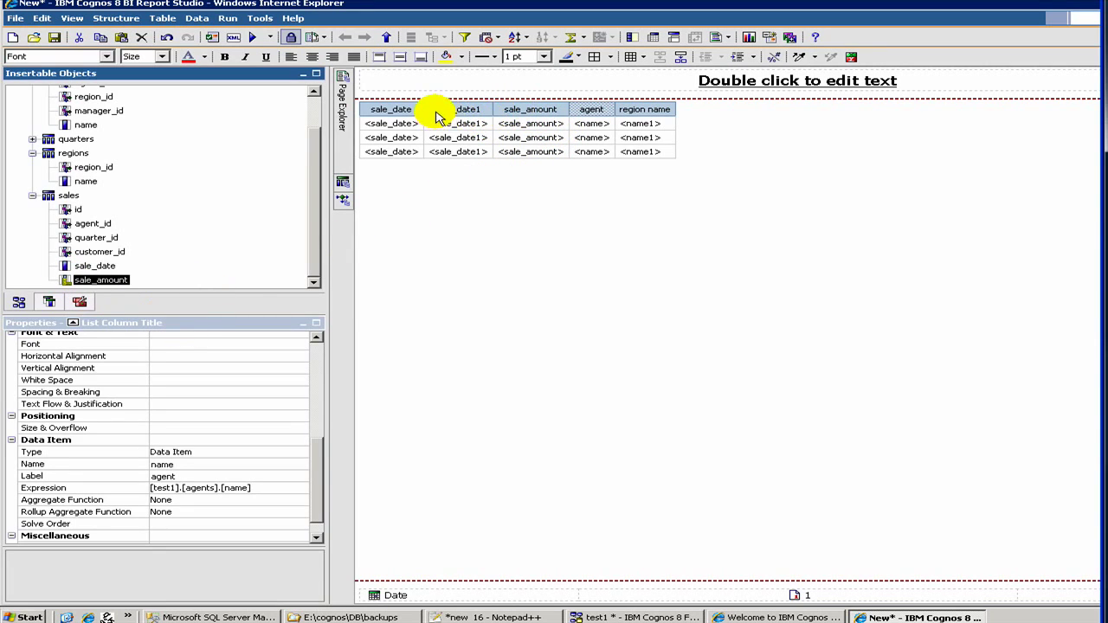
click(407, 117)
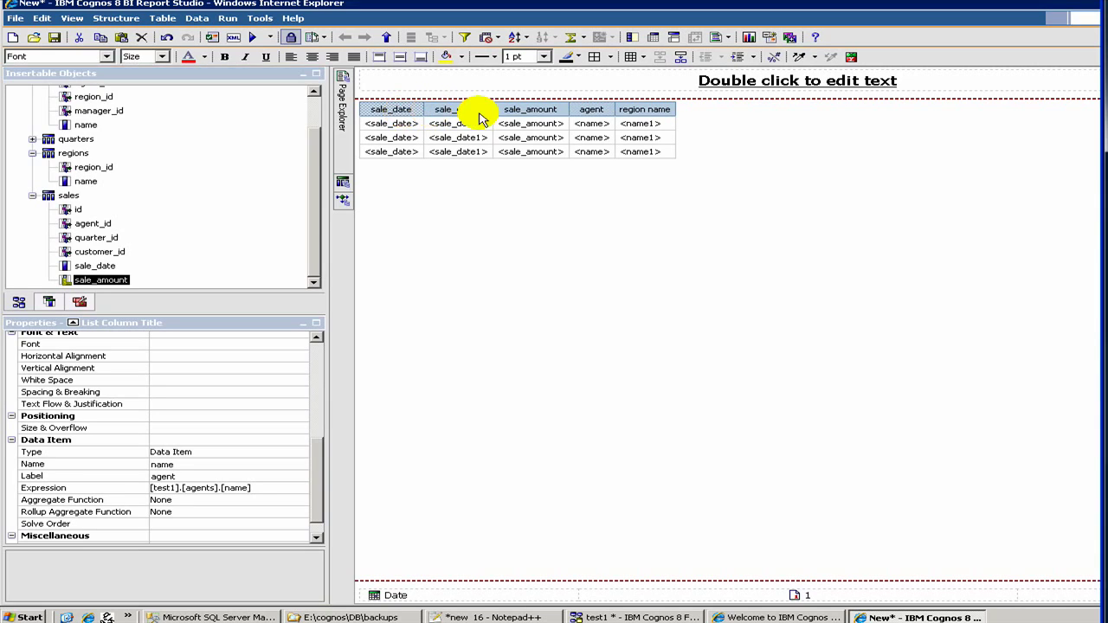
click(475, 111)
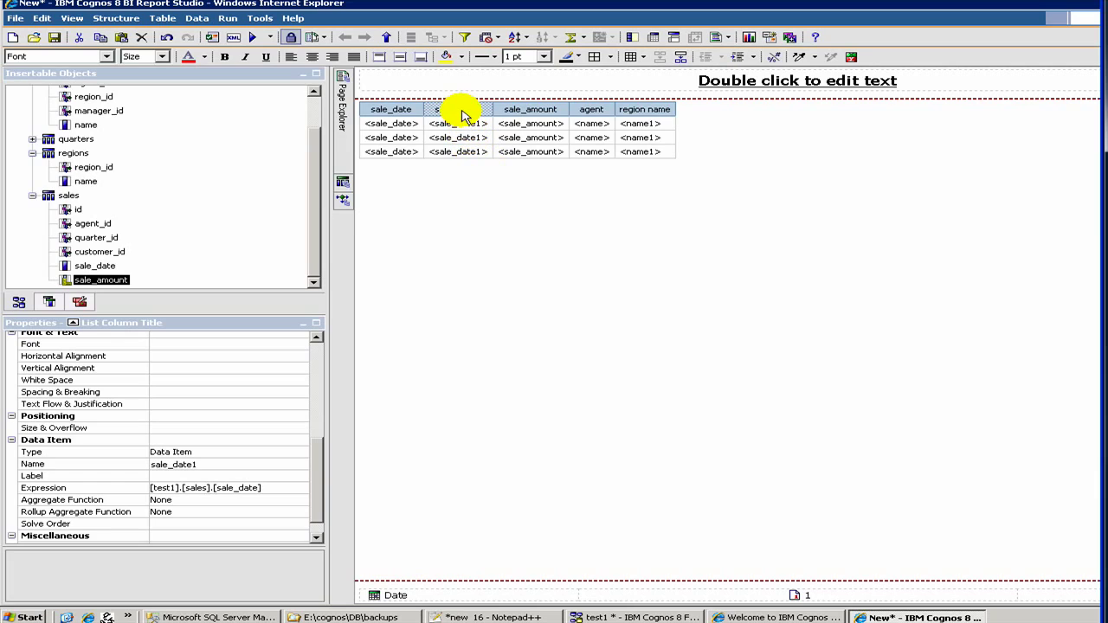
right_click(466, 113)
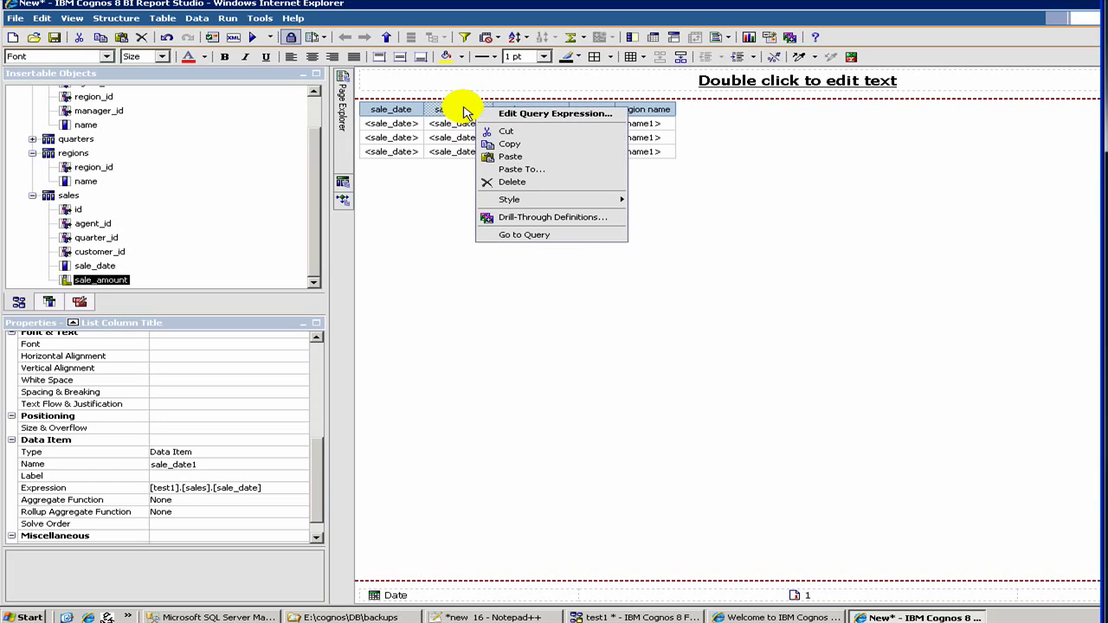
click(517, 184)
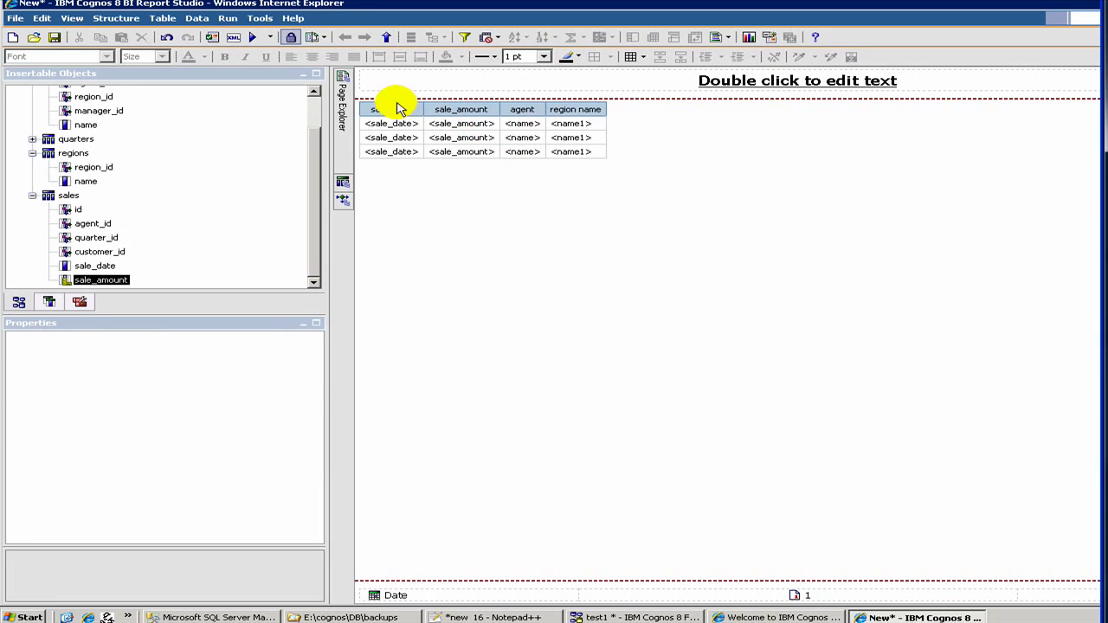
- Move the sale_date column and the sale_amount column, in that order, to the end of the list after region name
drag(386, 109, 603, 105)
click(624, 332)
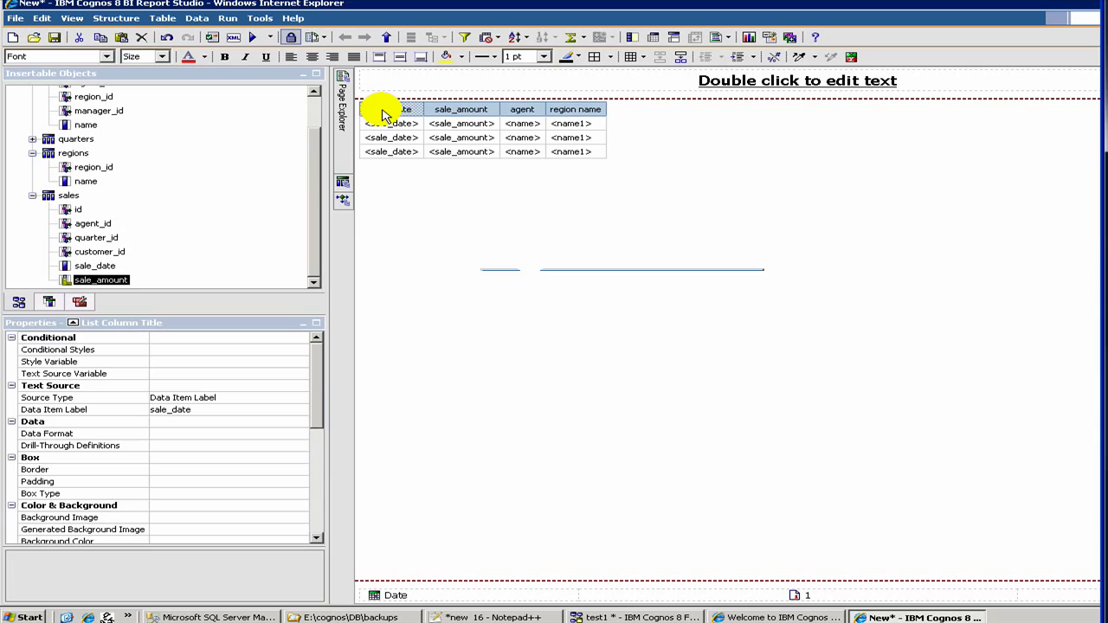
drag(385, 115, 595, 124)
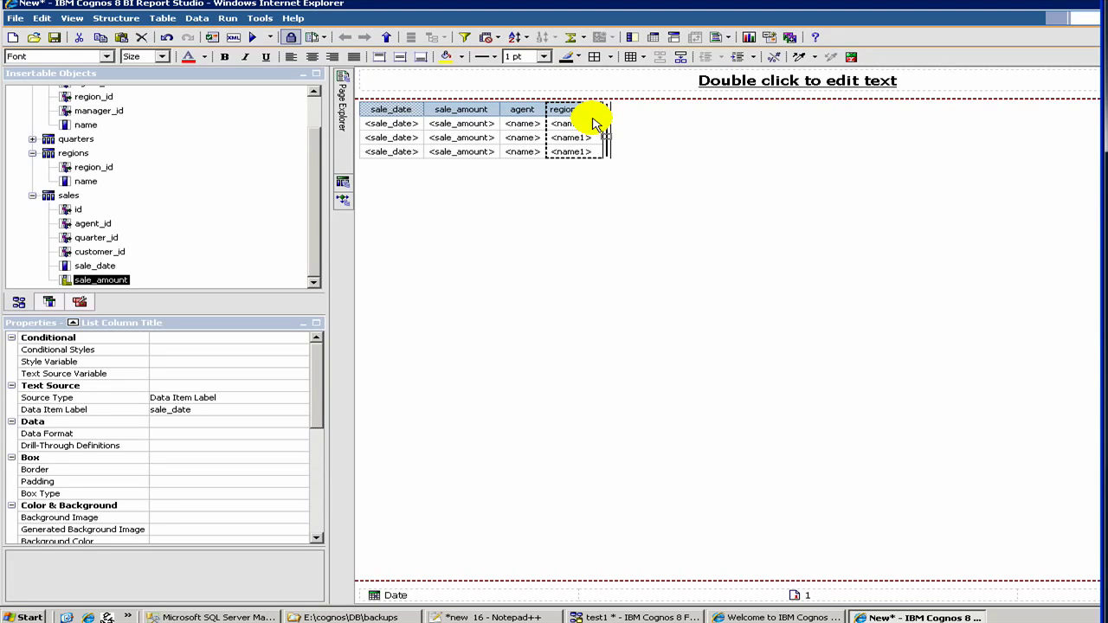
drag(595, 124, 595, 124)
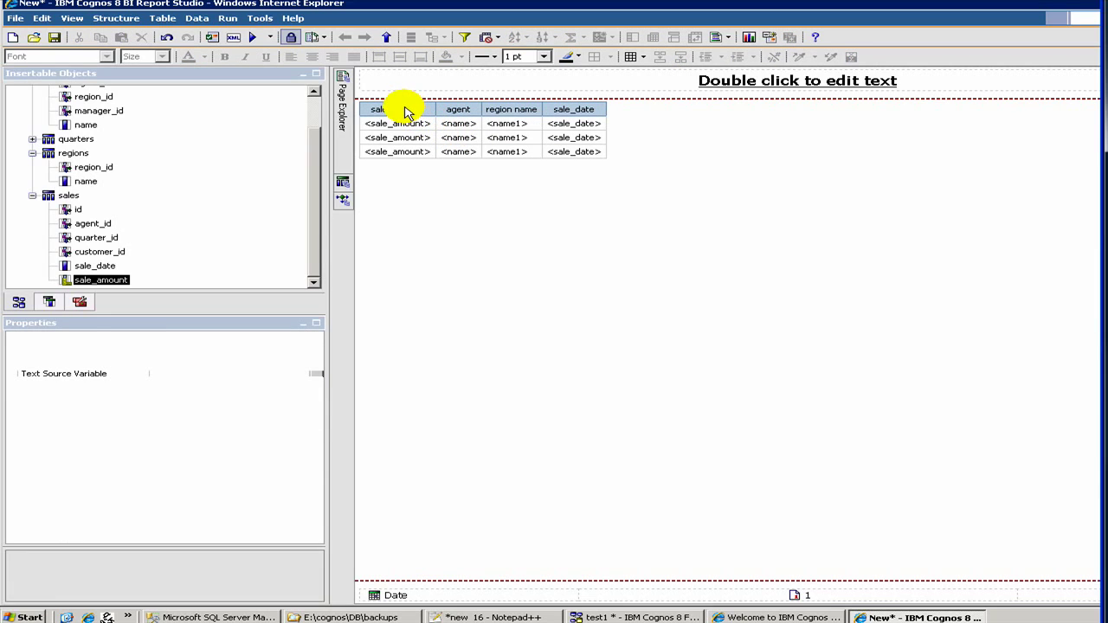
drag(407, 113, 607, 128)
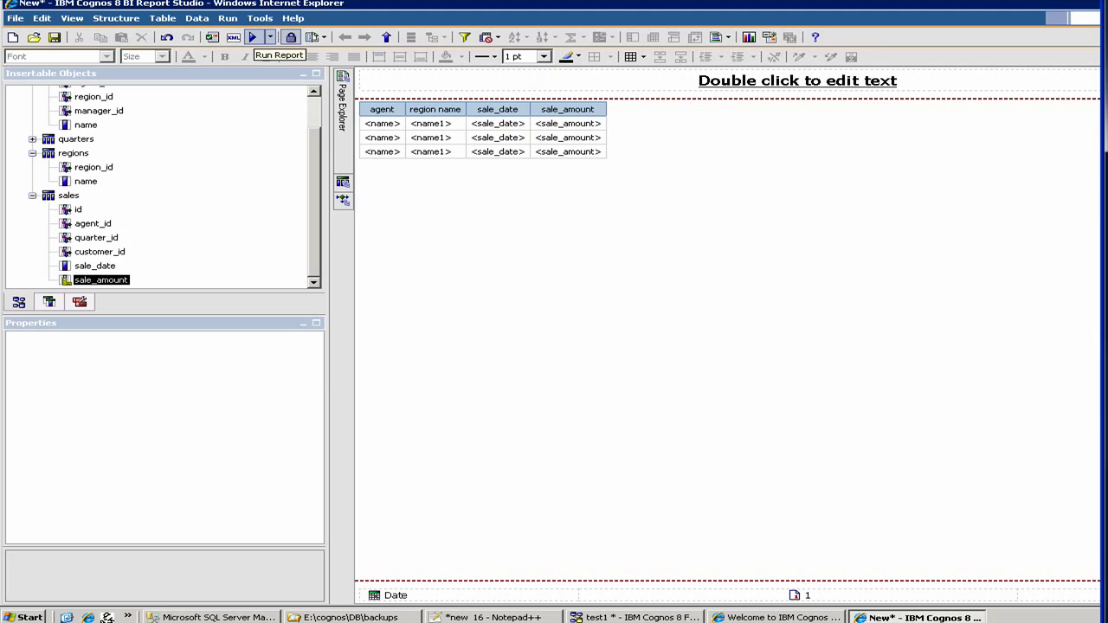
- Run the report, examine the agent, region and sales rows in the viewer, and return to the report layout
click(253, 38)
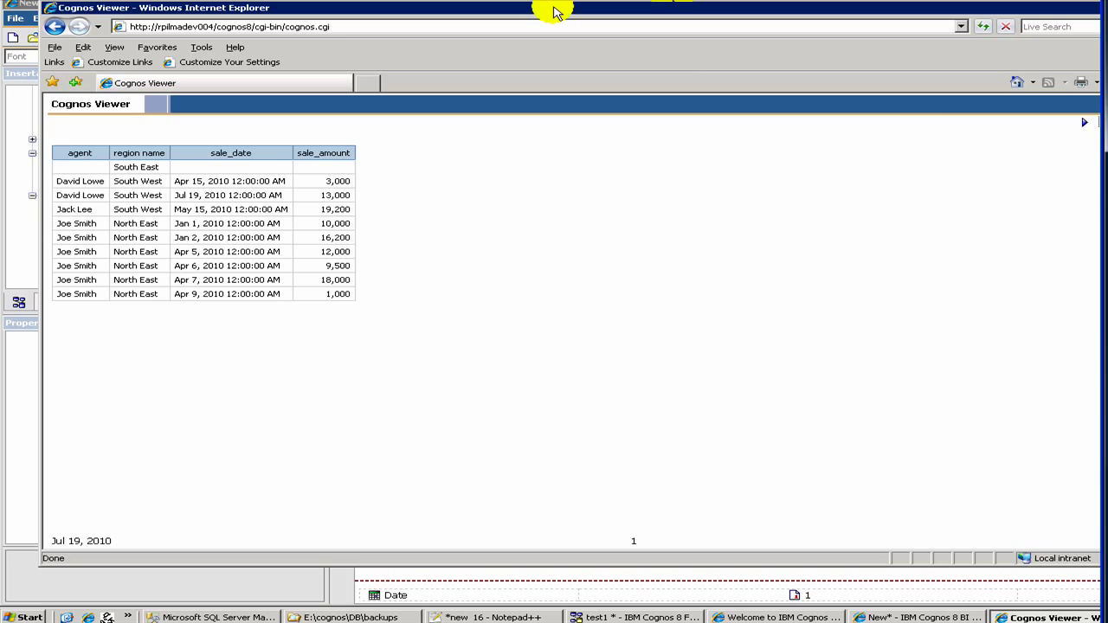
drag(571, 12, 559, 18)
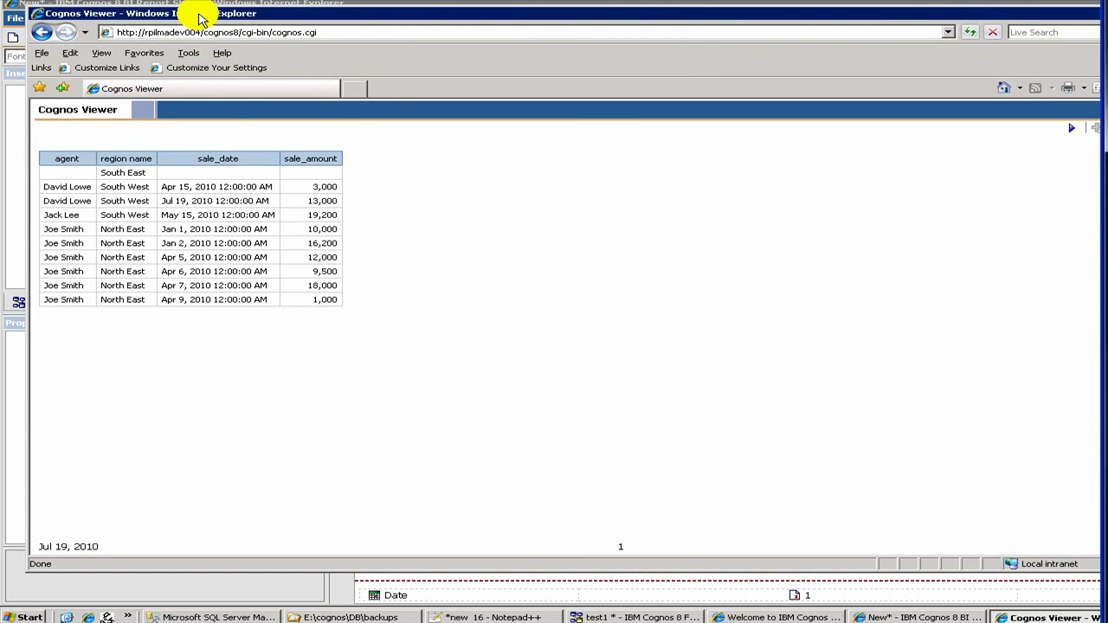
drag(396, 20, 384, 21)
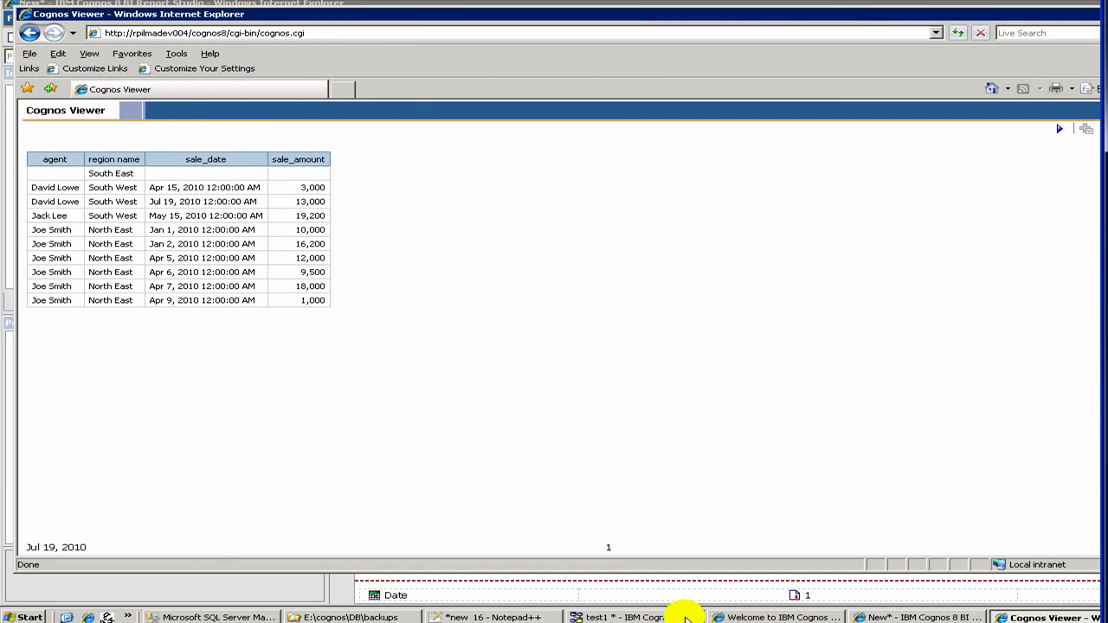
click(885, 618)
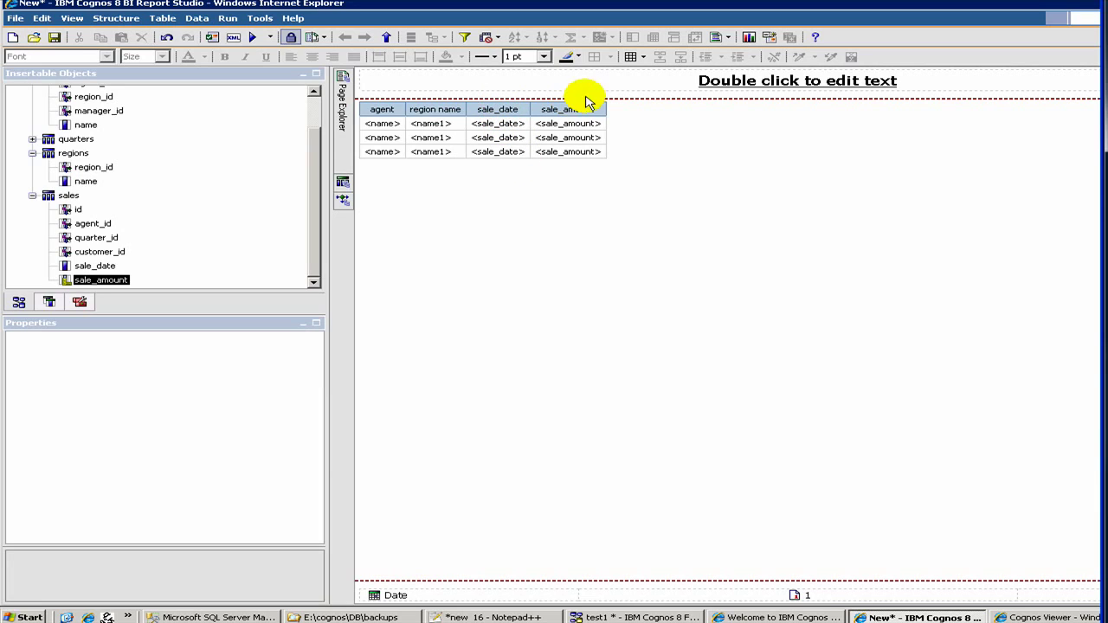
- Delete the sale_date column from the list, rerun the report to check the sales per agent, and return to the layout
click(502, 113)
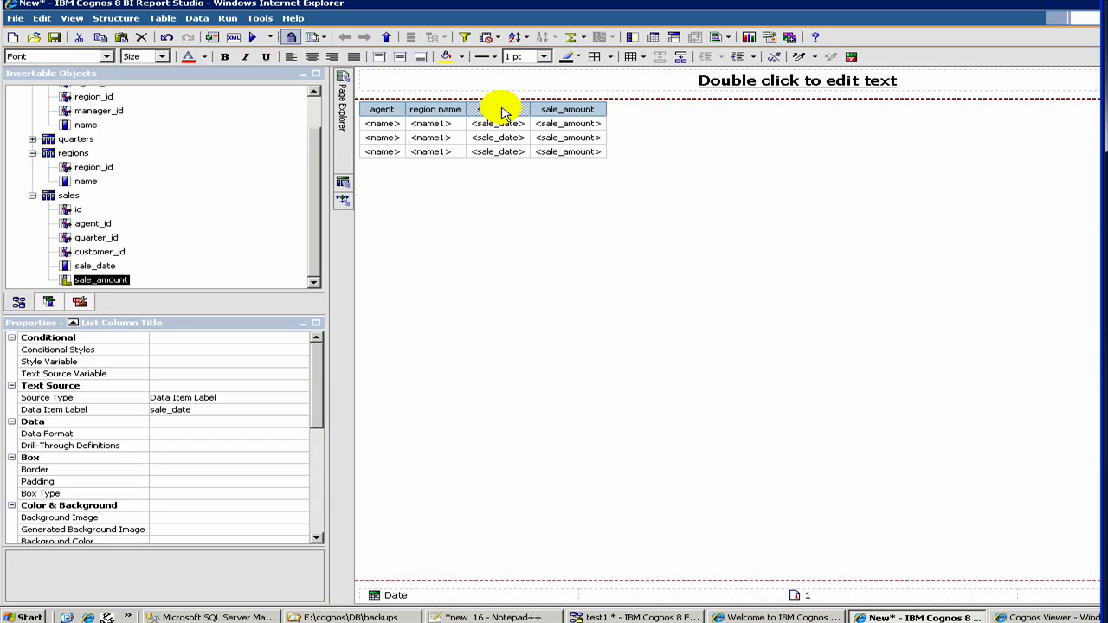
key(Delete)
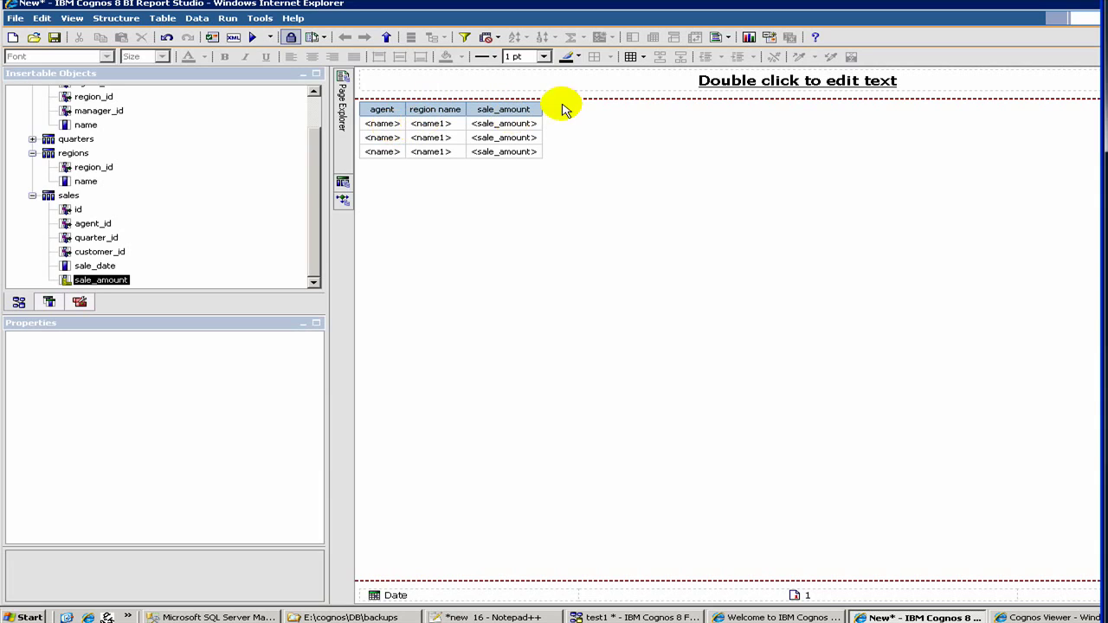
click(252, 37)
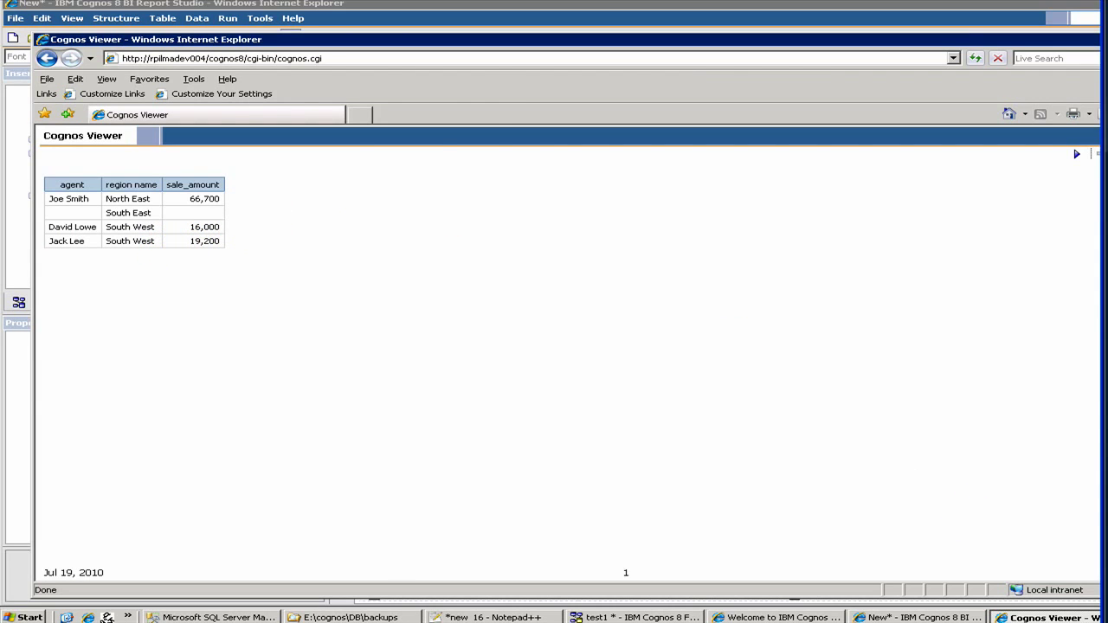
key(alt+Tab)
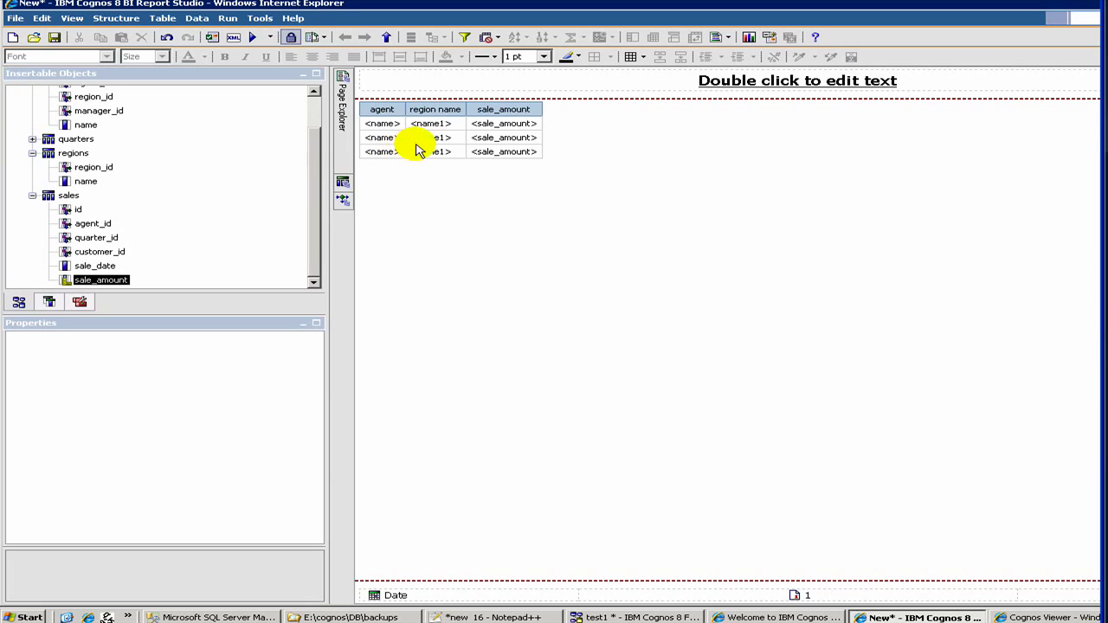